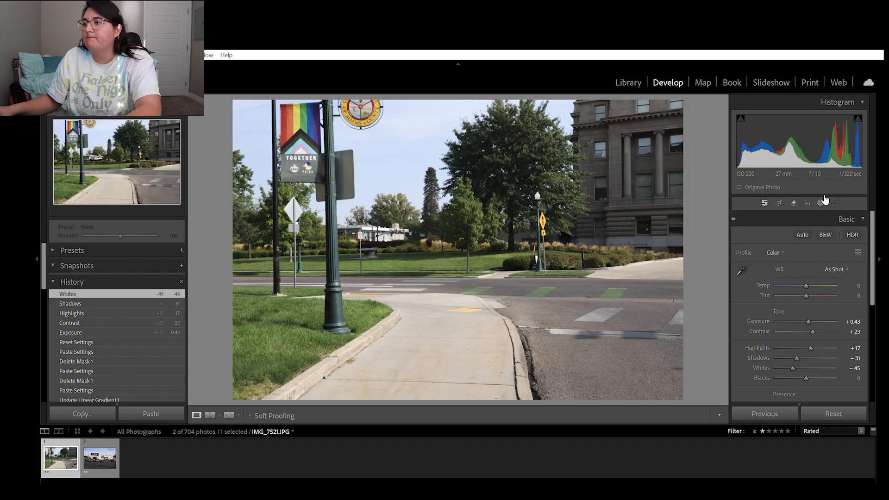
Add a linear gradient mask from the foreground sidewalk up to the far lawn and set its exposure to -1.02.
click(821, 200)
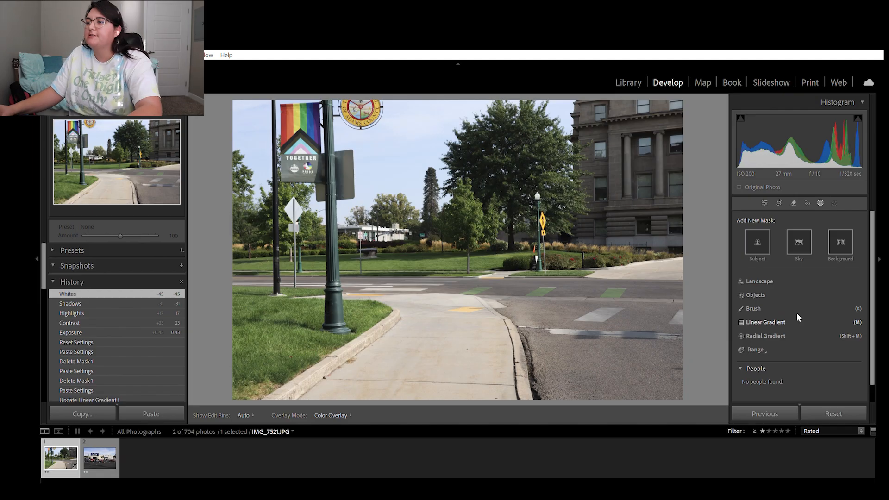
click(772, 321)
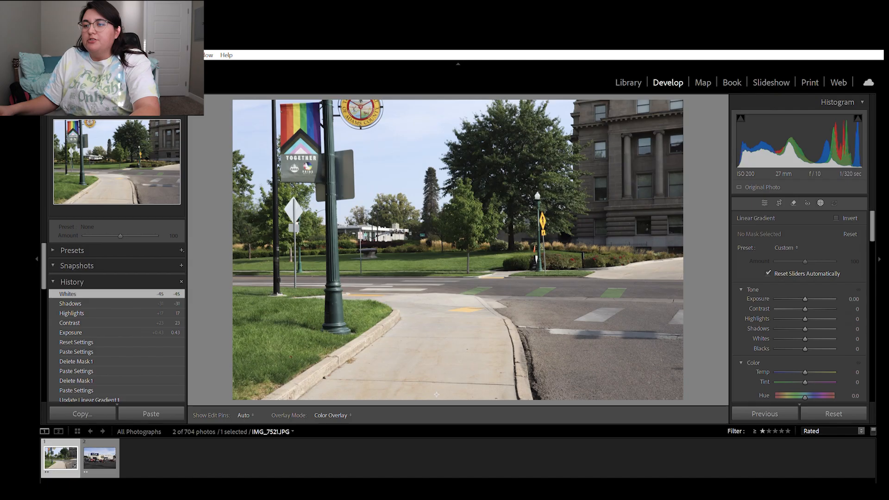
drag(451, 390, 458, 259)
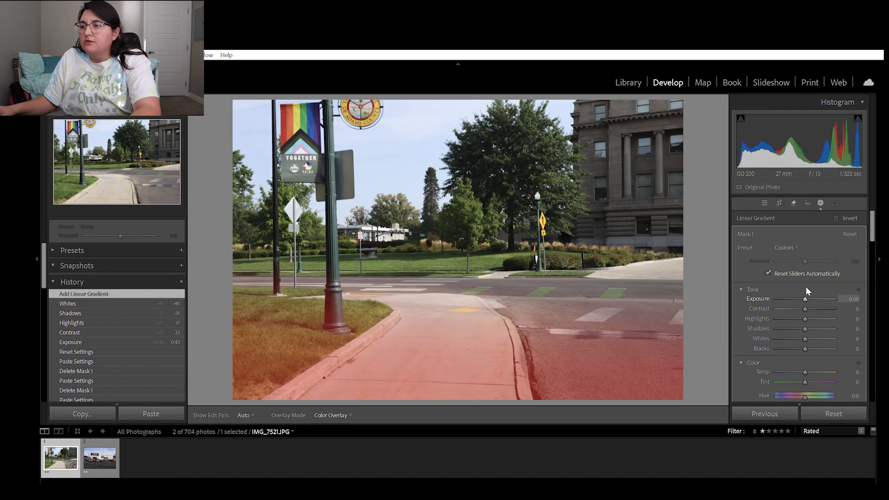
mouse_move(803, 288)
mouse_down()
mouse_move(764, 296)
mouse_move(796, 290)
mouse_up()
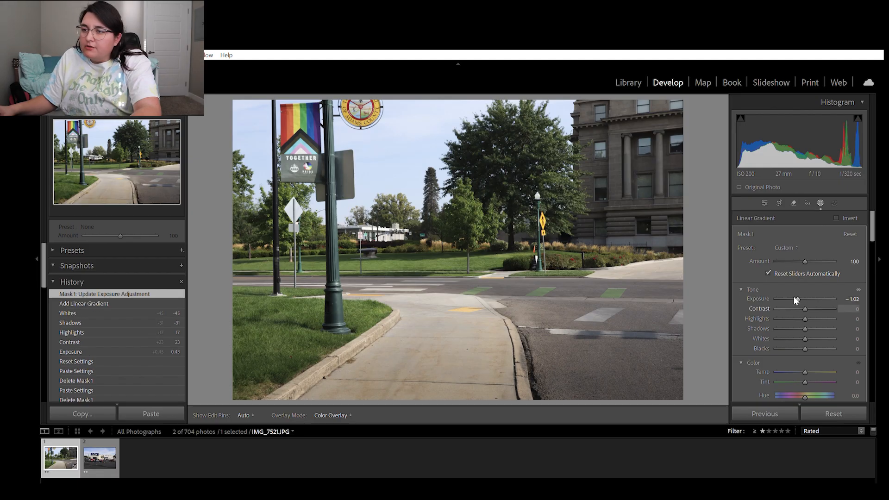
Reposition the linear gradient on the sidewalk and extend its full-strength edge down to the photo's lower border.
mouse_move(454, 328)
drag(456, 325, 454, 309)
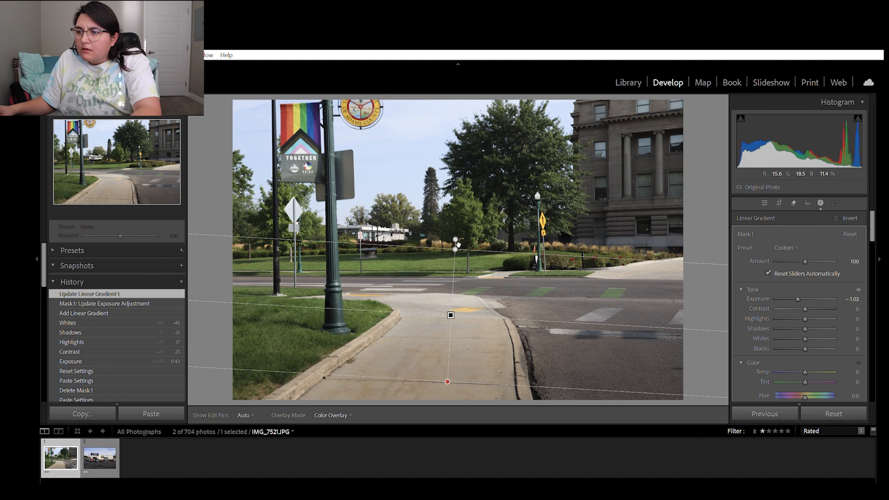
drag(457, 243, 457, 255)
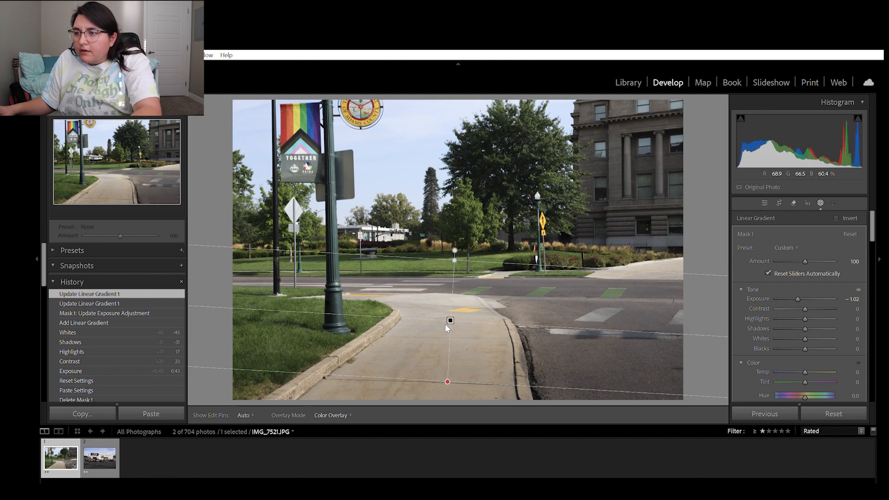
mouse_move(452, 315)
drag(453, 315, 451, 305)
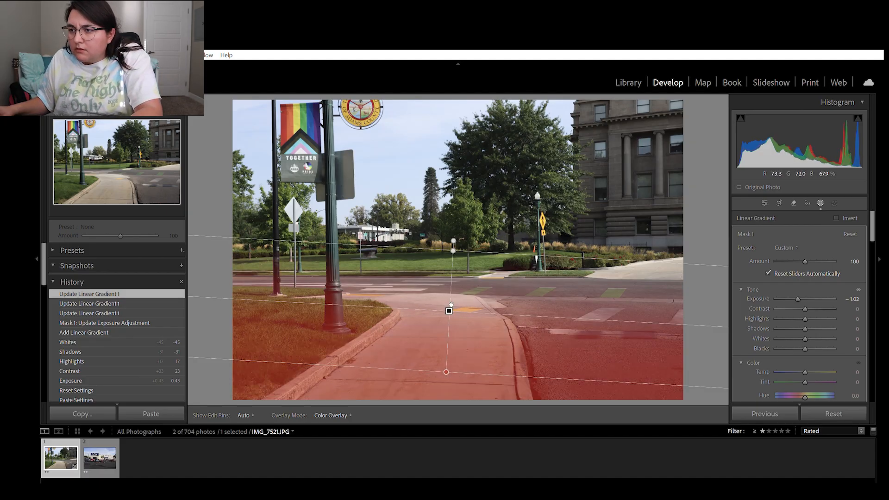
drag(447, 370, 443, 405)
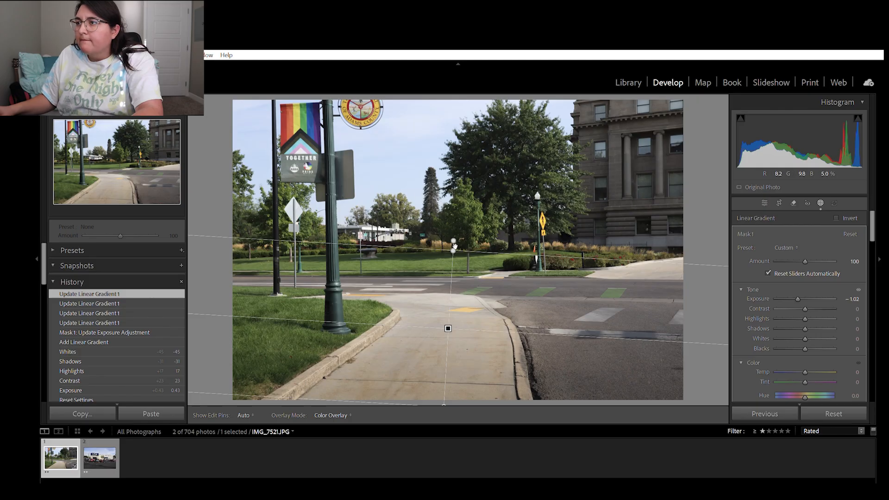
drag(457, 244, 469, 232)
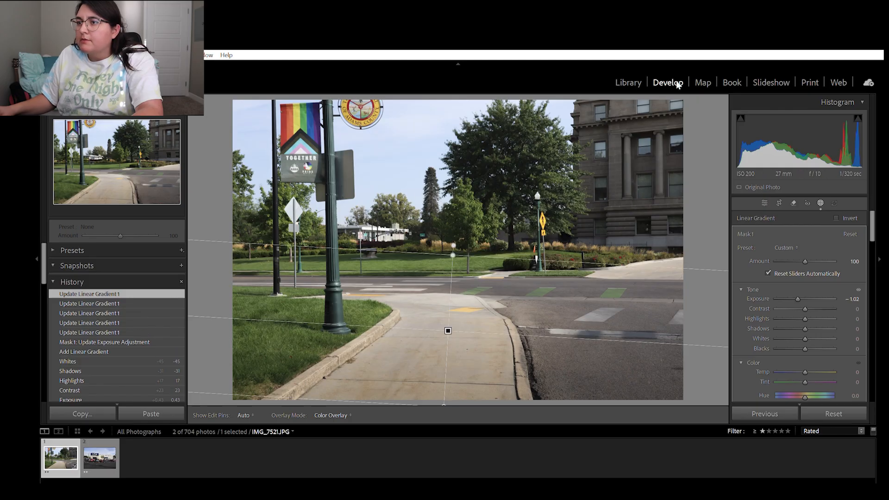
Set the street photo's overall exposure to +0.37, contrast to +4, highlights to +4 and shadows to -23.
click(702, 81)
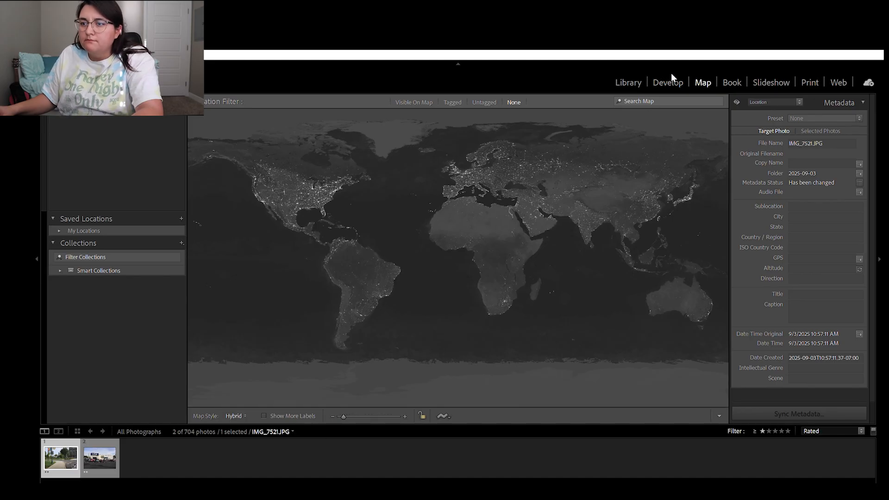
click(670, 76)
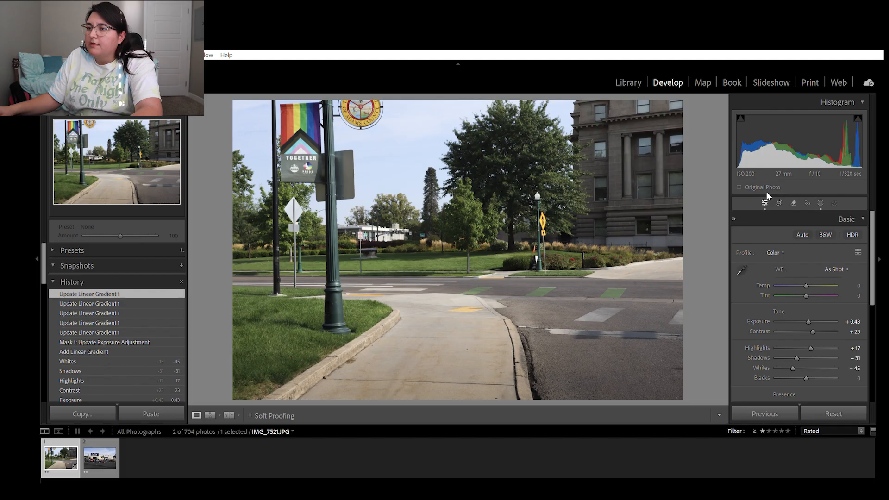
drag(807, 312, 806, 310)
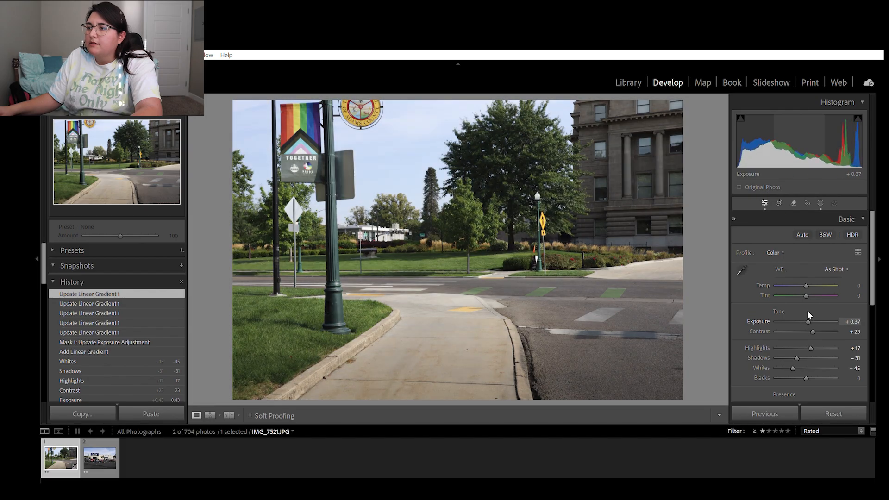
drag(810, 322, 798, 348)
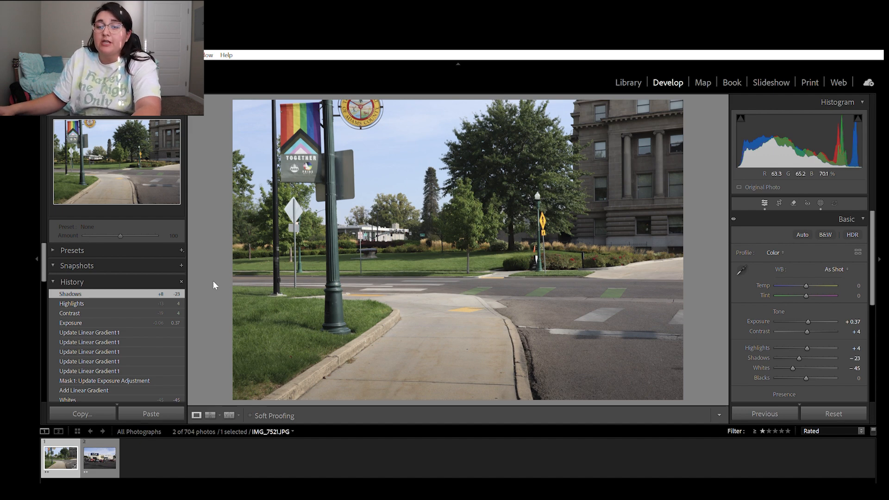
Reset the parking-lot photo IMG_7778.JPG and set exposure to -0.49, contrast to 20, highlights to 50 and shadows to 22.
click(101, 446)
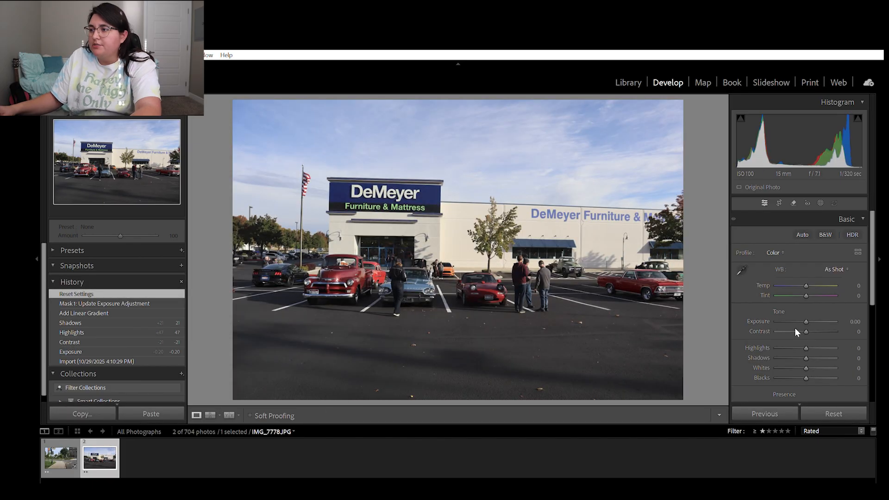
click(833, 410)
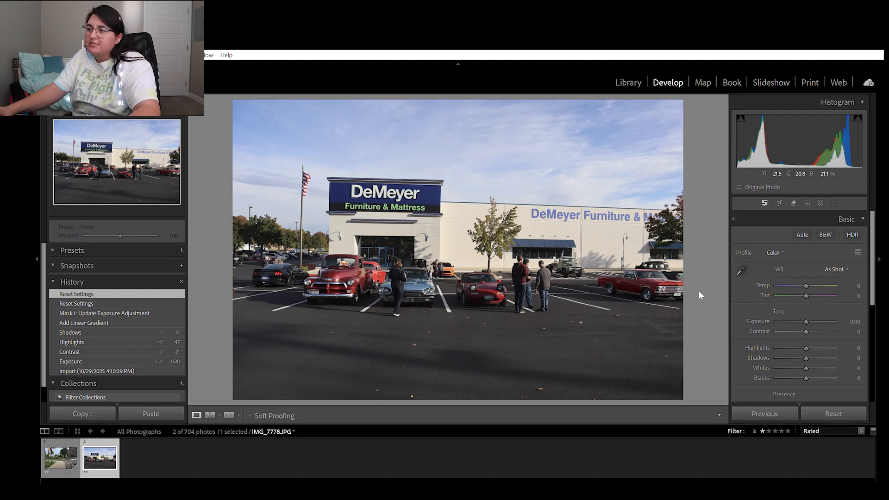
click(811, 320)
drag(810, 310, 801, 312)
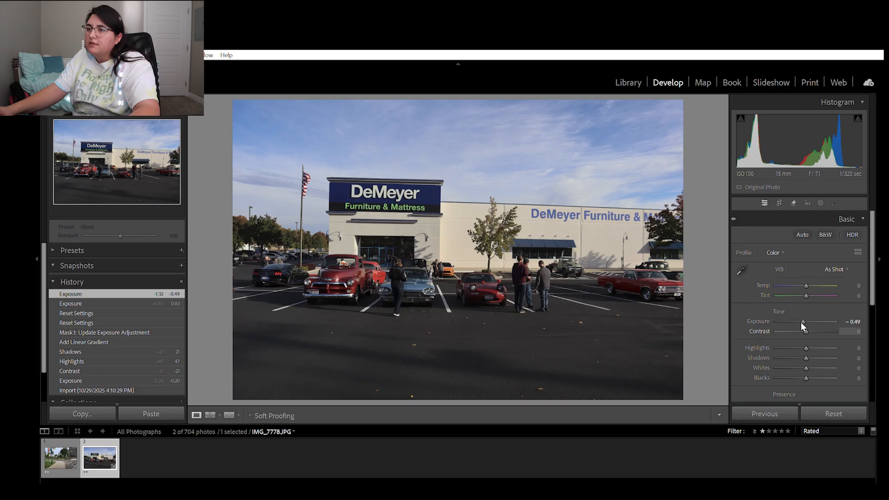
drag(807, 320, 810, 350)
click(821, 202)
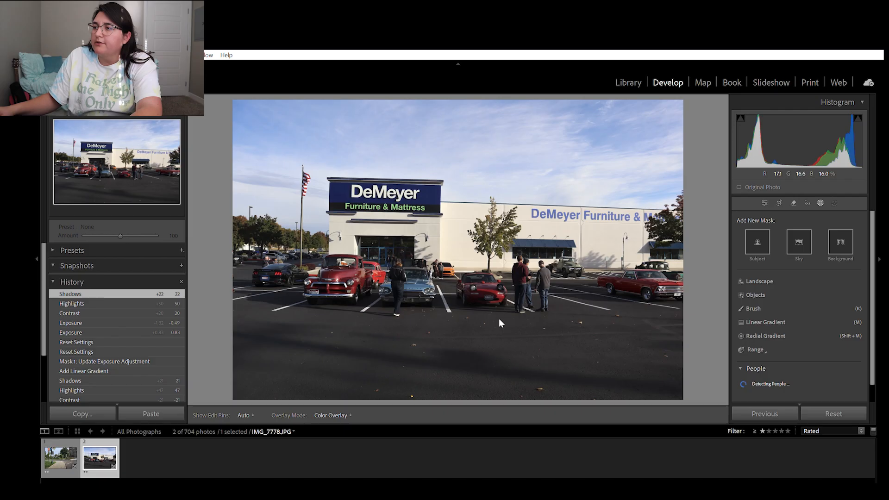
click(779, 319)
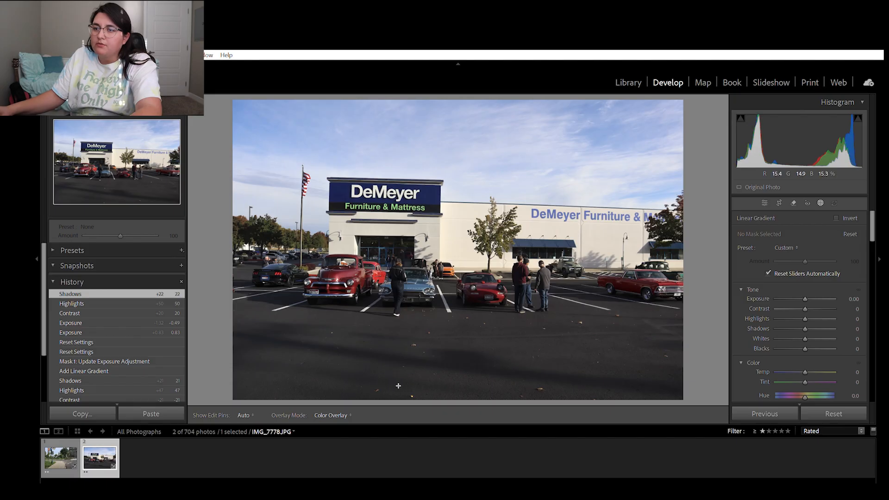
drag(382, 391, 391, 294)
mouse_move(401, 294)
mouse_down()
mouse_move(376, 331)
mouse_move(378, 383)
mouse_move(393, 369)
mouse_move(395, 301)
mouse_up()
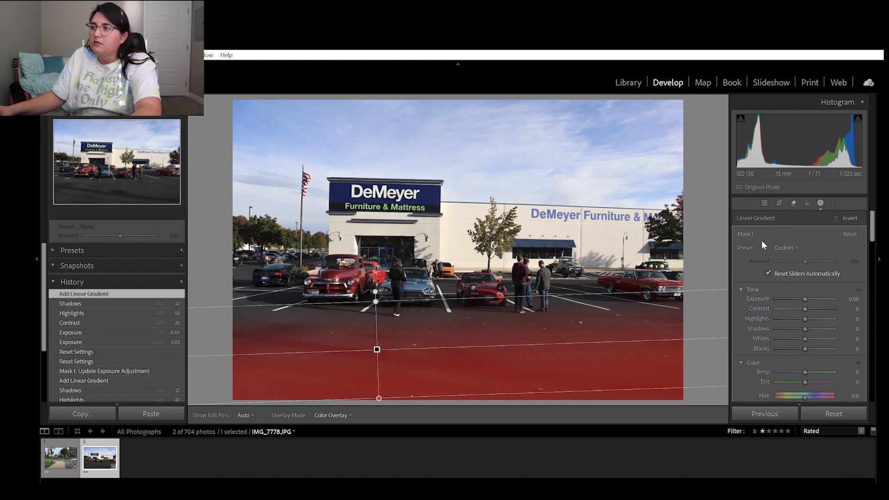
key(Delete)
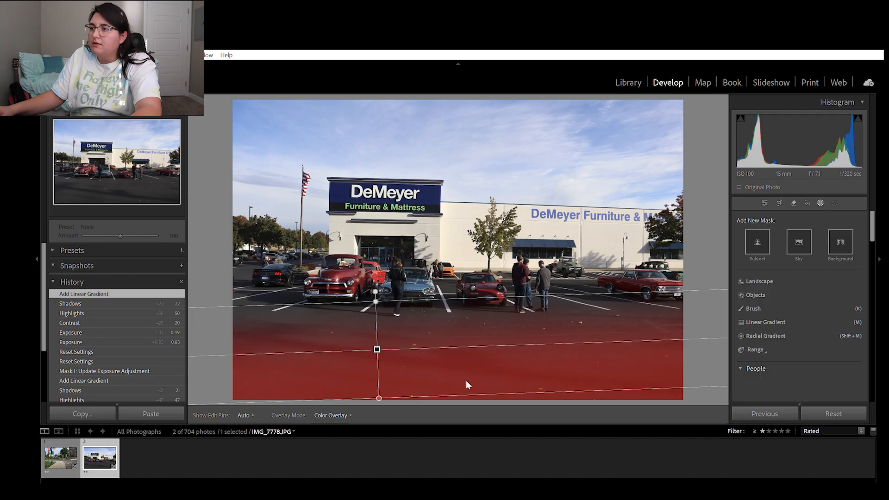
Add a linear gradient mask from the foreground asphalt up to the parked cars and set its exposure to 1.02.
click(769, 321)
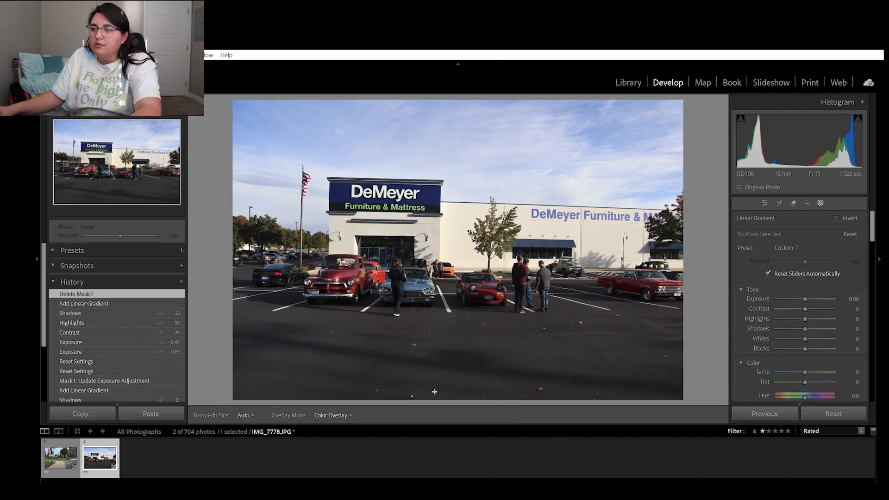
drag(434, 392, 437, 267)
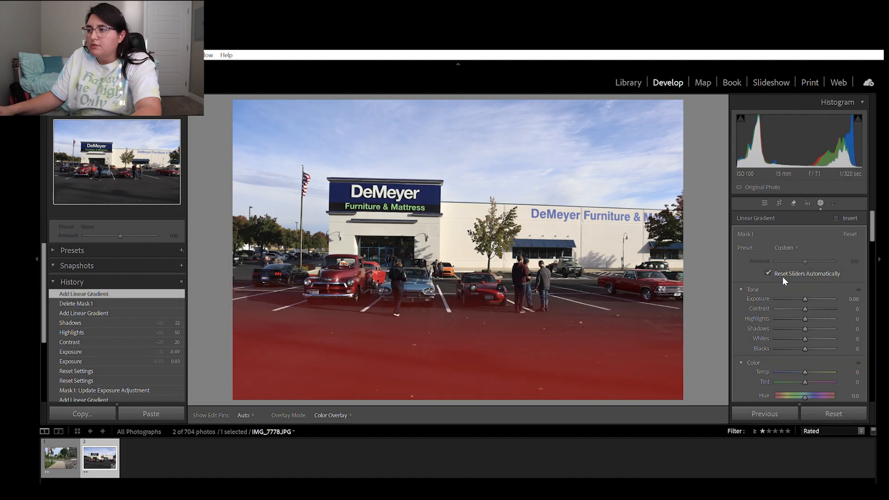
drag(802, 288, 821, 285)
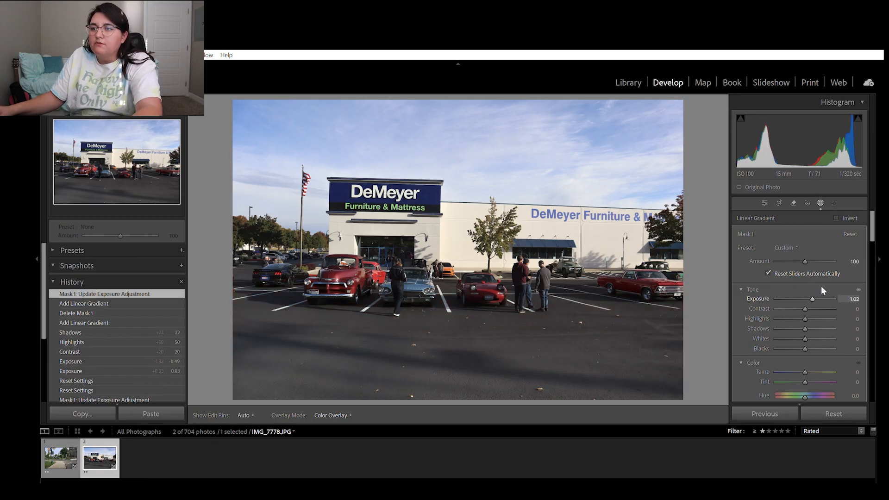
Extend the parking-lot gradient's full-strength edge to the photo's lower border and adjust its placement over the asphalt.
mouse_move(295, 354)
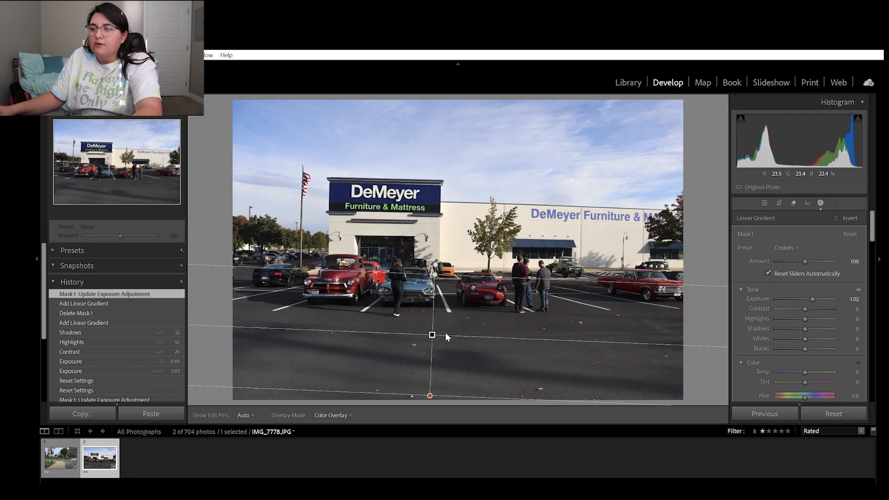
drag(430, 394, 436, 392)
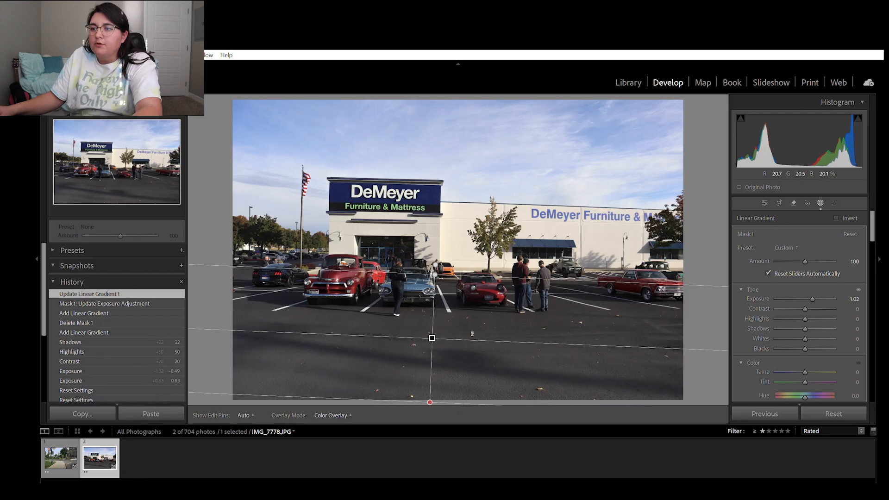
drag(433, 338, 482, 331)
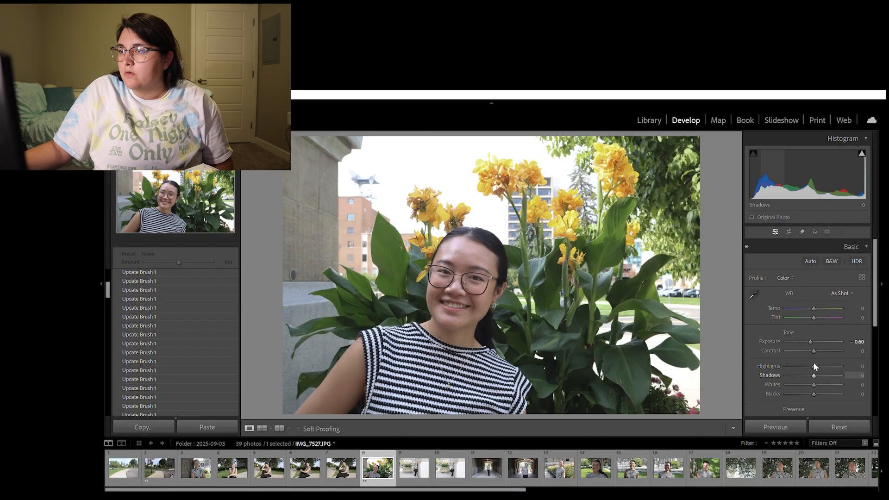
Set the overall contrast of portrait IMG_7527.JPG to +6, highlights to +10 and exposure to -0.71.
drag(813, 341, 815, 343)
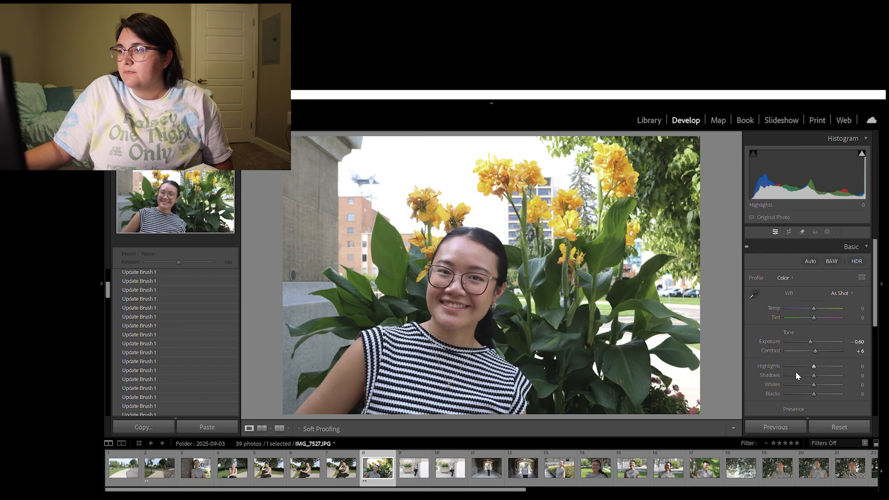
drag(813, 357, 815, 357)
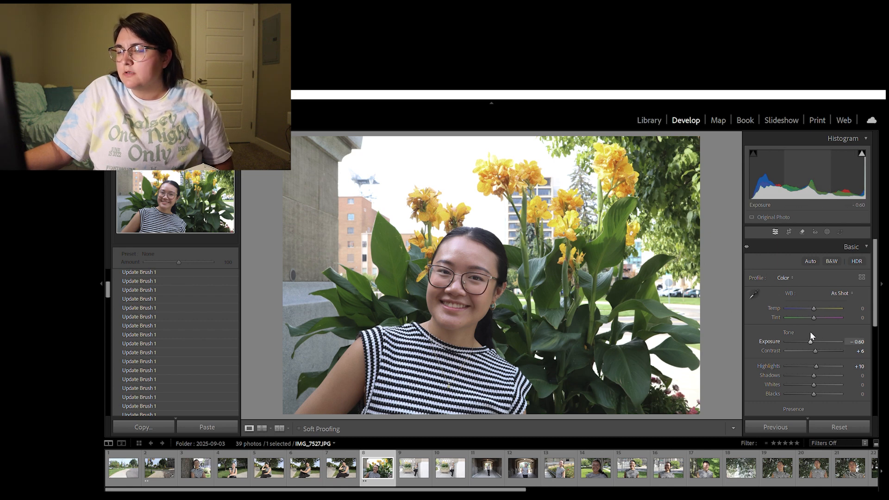
drag(810, 341, 809, 341)
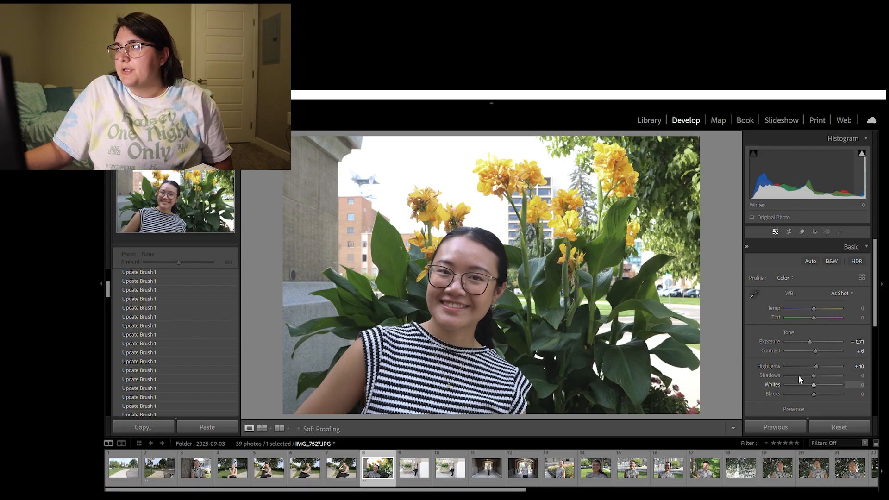
Add a linear gradient mask from the portrait's upper edge down to the subject's face, set its exposure to -0.70 and deselect it.
scroll(798, 375, down, 2)
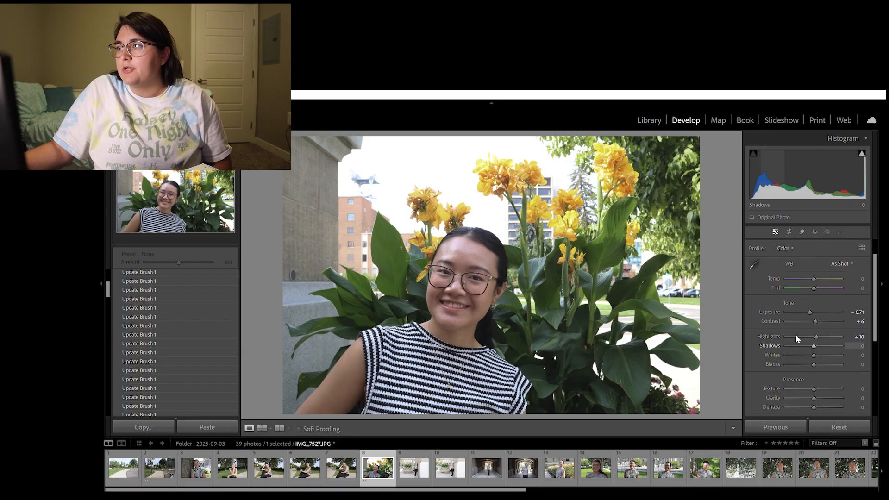
click(826, 231)
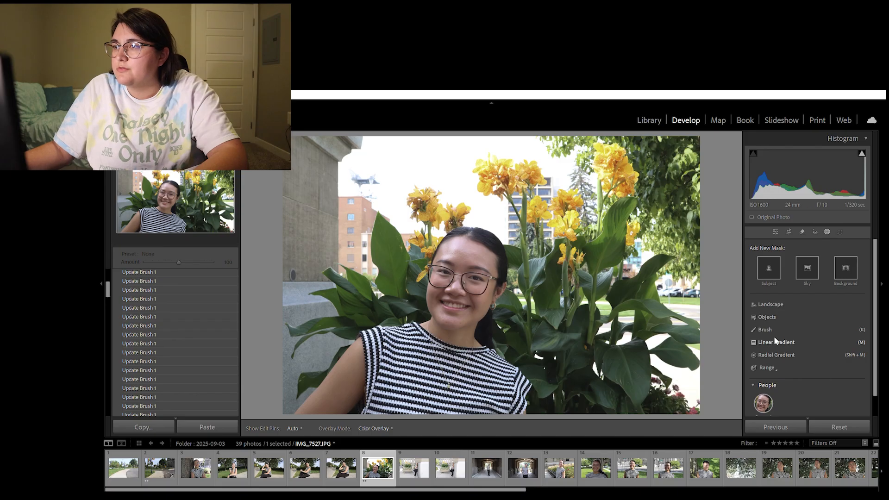
click(777, 342)
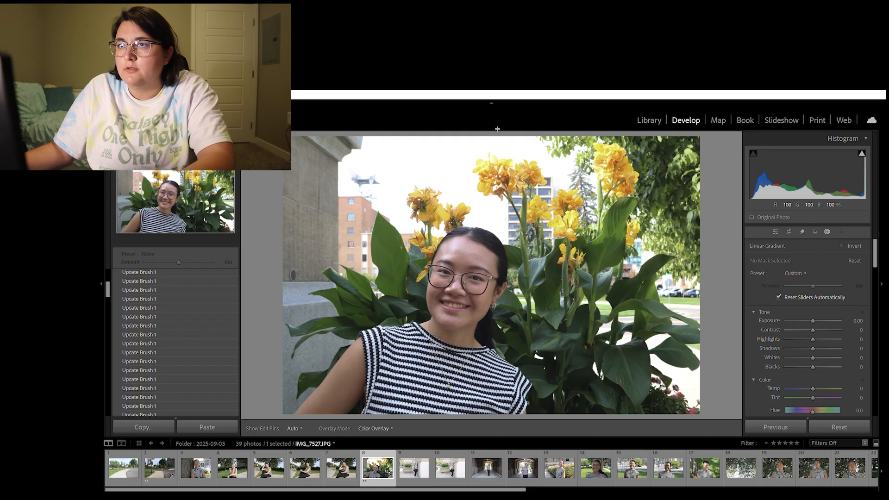
drag(499, 154, 491, 266)
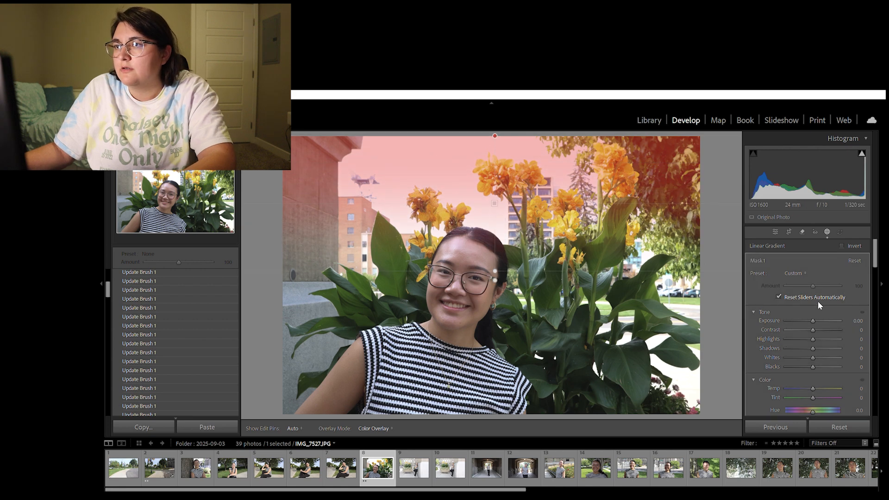
drag(815, 313, 807, 314)
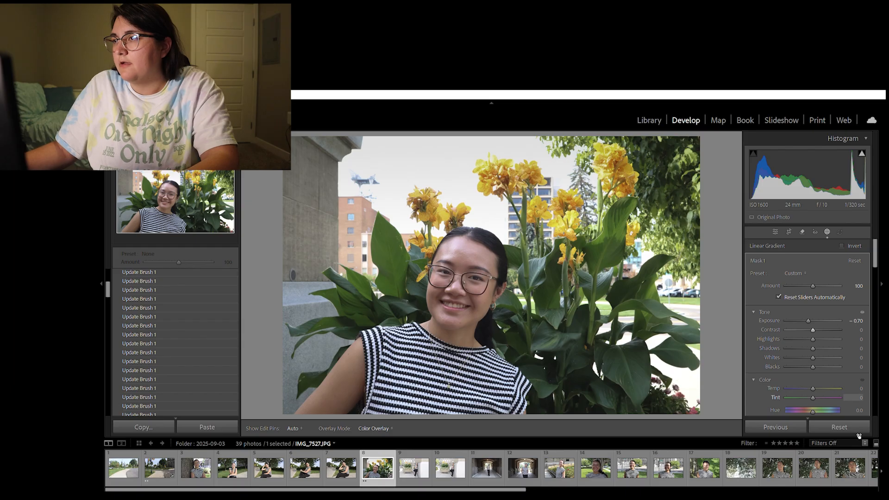
click(826, 231)
click(827, 232)
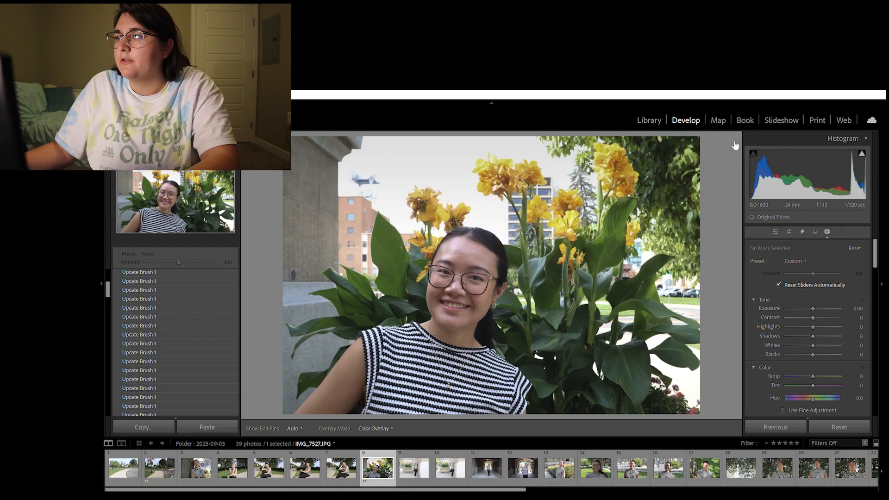
Start a brush mask with feather 100 and paint over the dark foliage beside the subject's shoulder with brush size 12.
key(k)
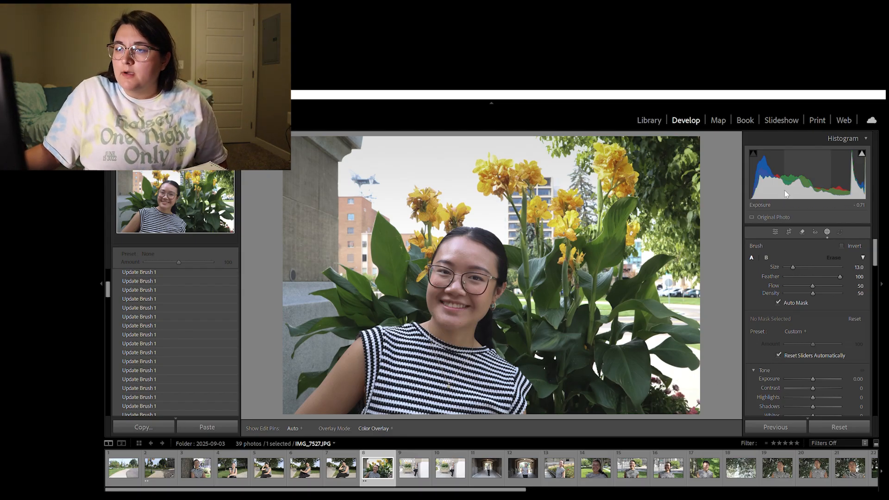
scroll(515, 353, up, 1)
scroll(496, 338, down, 5)
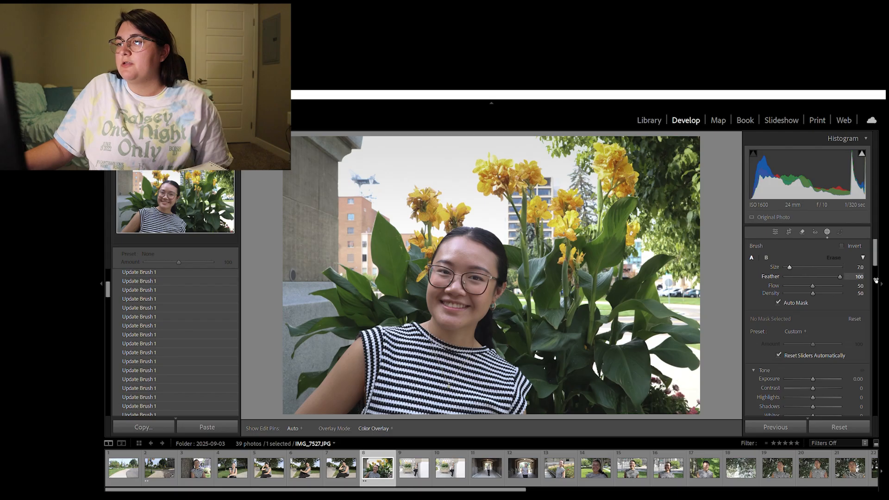
scroll(628, 296, up, 2)
scroll(632, 293, down, 2)
scroll(643, 292, down, 3)
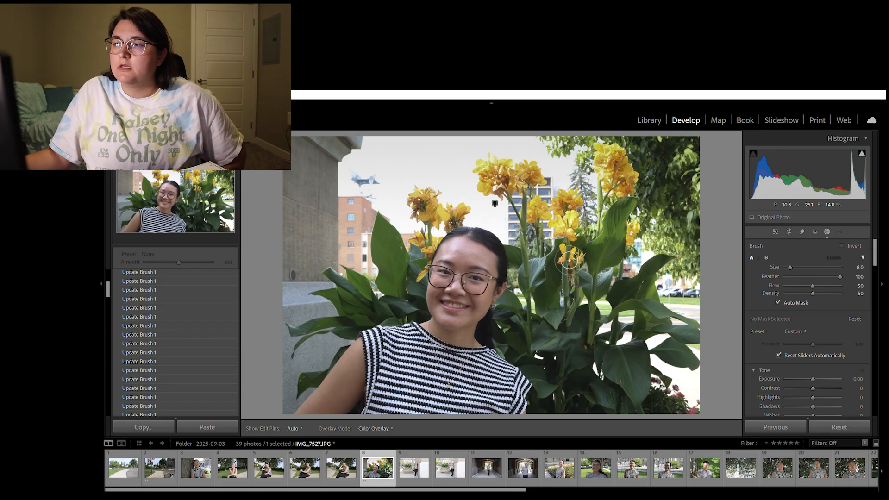
scroll(526, 301, up, 1)
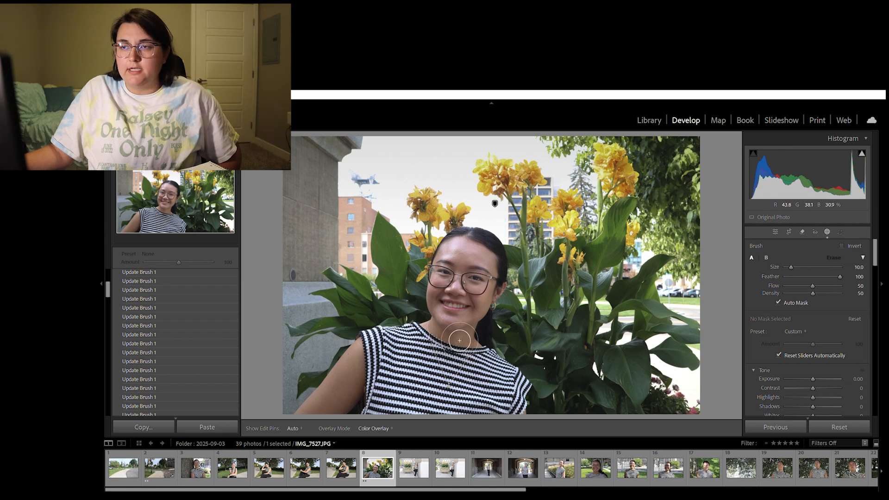
scroll(459, 340, down, 6)
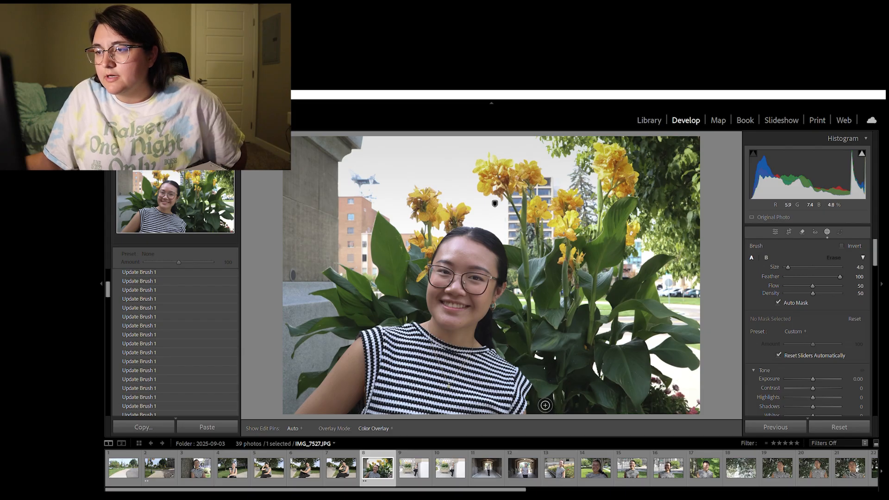
scroll(569, 406, up, 6)
mouse_move(567, 415)
mouse_down()
mouse_move(568, 418)
mouse_move(697, 415)
mouse_move(593, 406)
mouse_move(530, 378)
mouse_move(587, 396)
mouse_move(556, 372)
mouse_move(540, 371)
mouse_move(617, 392)
mouse_move(616, 407)
mouse_move(699, 421)
mouse_move(565, 411)
mouse_up()
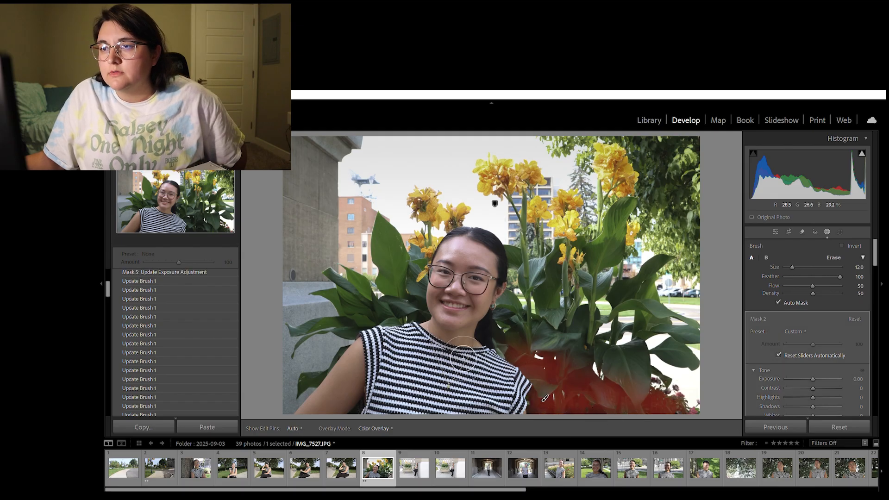
Reduce the brush size to 5 and extend the foliage mask into the dark area beside the subject's neck.
scroll(447, 348, down, 4)
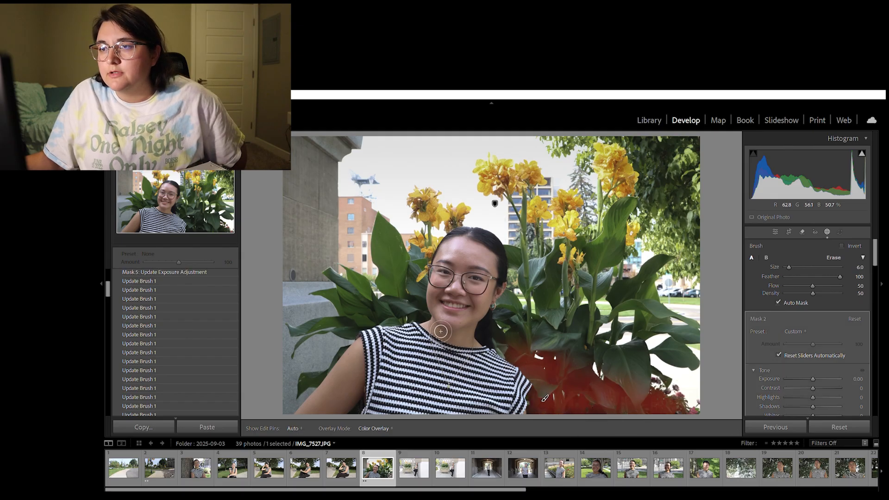
scroll(439, 327, down, 1)
key(h)
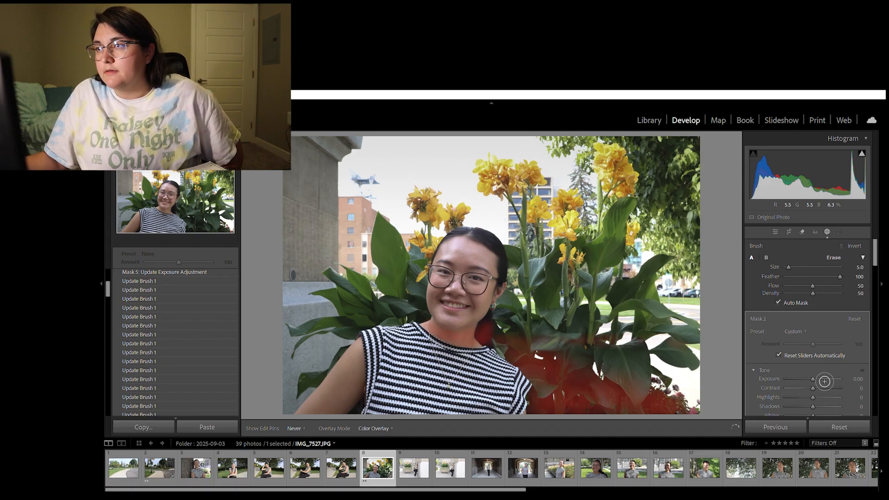
Set the foliage brush mask's exposure to 0.49 after trying darker and brighter values.
scroll(814, 359, down, 2)
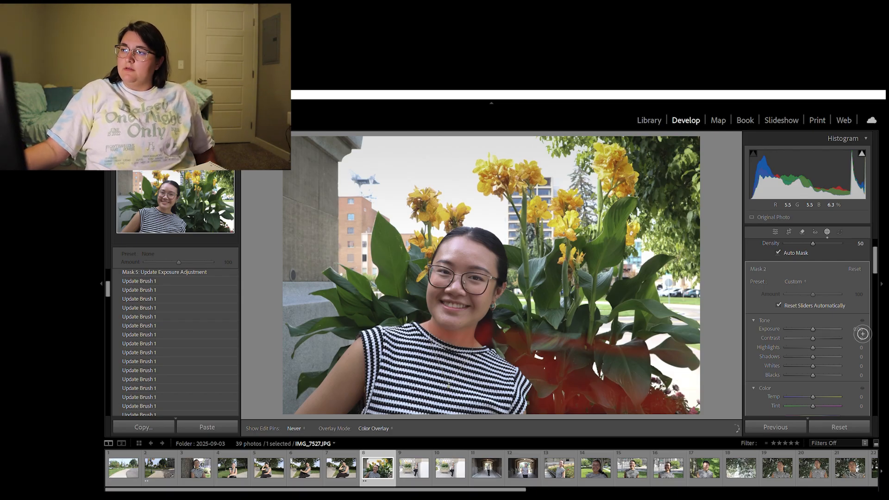
double_click(812, 326)
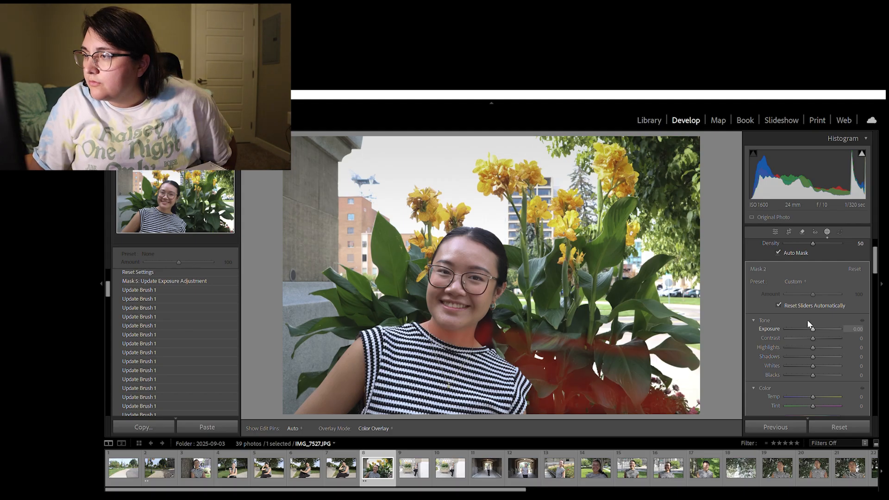
drag(812, 318, 795, 314)
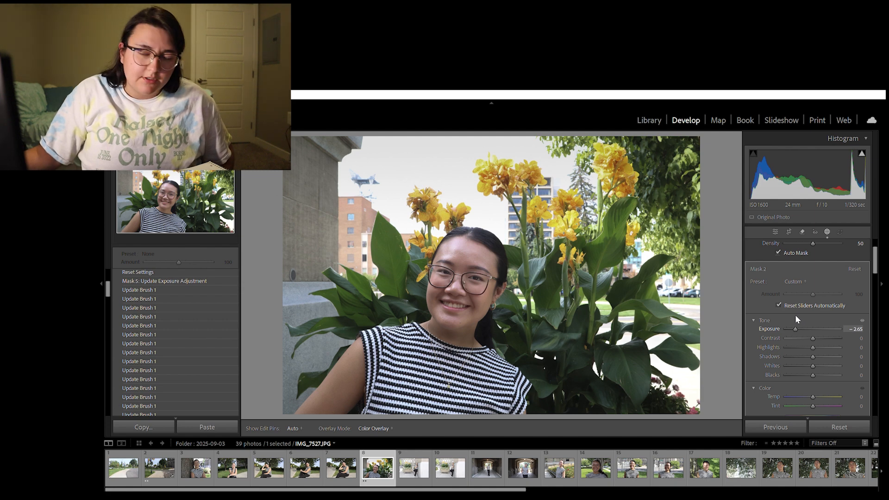
drag(795, 314, 811, 315)
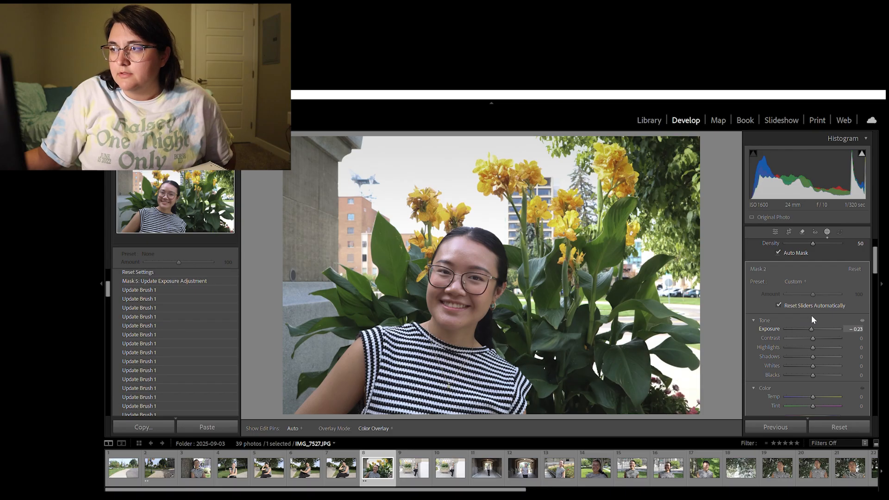
drag(811, 316, 809, 315)
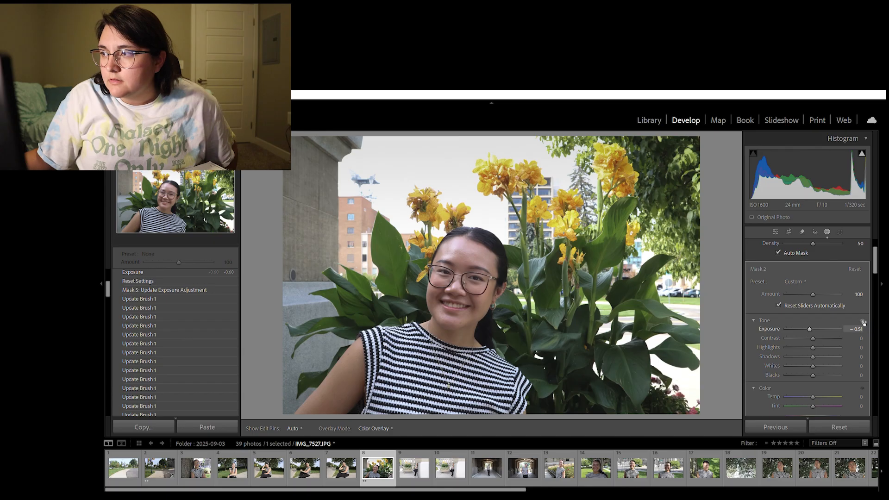
drag(808, 329, 812, 329)
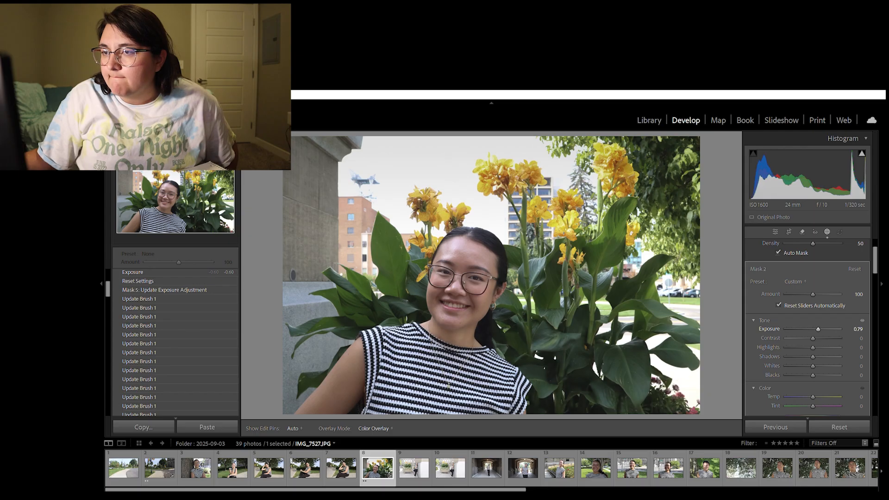
drag(818, 328, 814, 329)
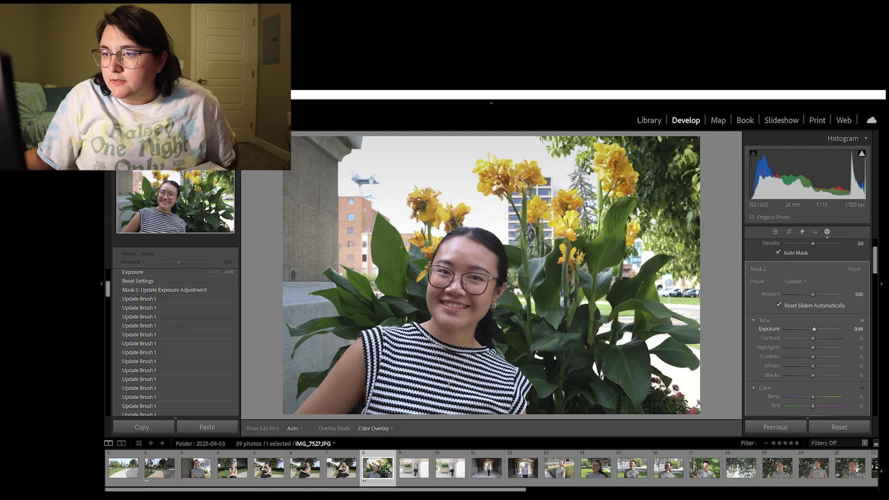
key(h)
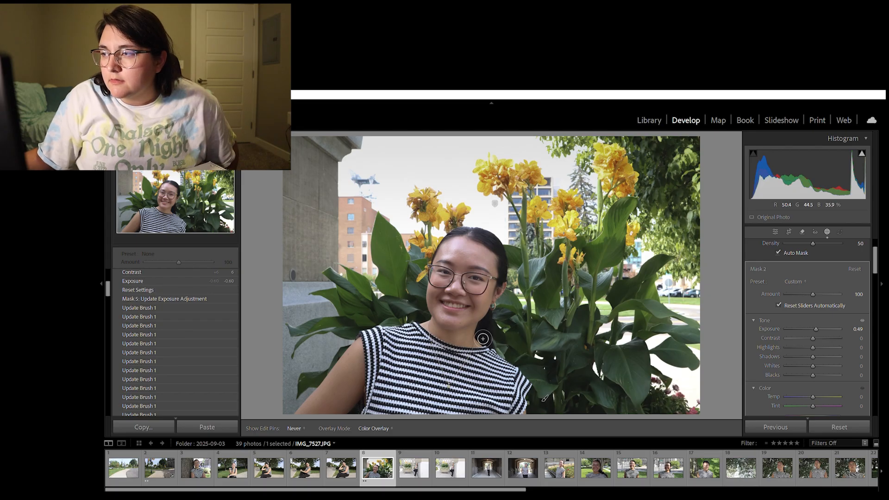
key(h)
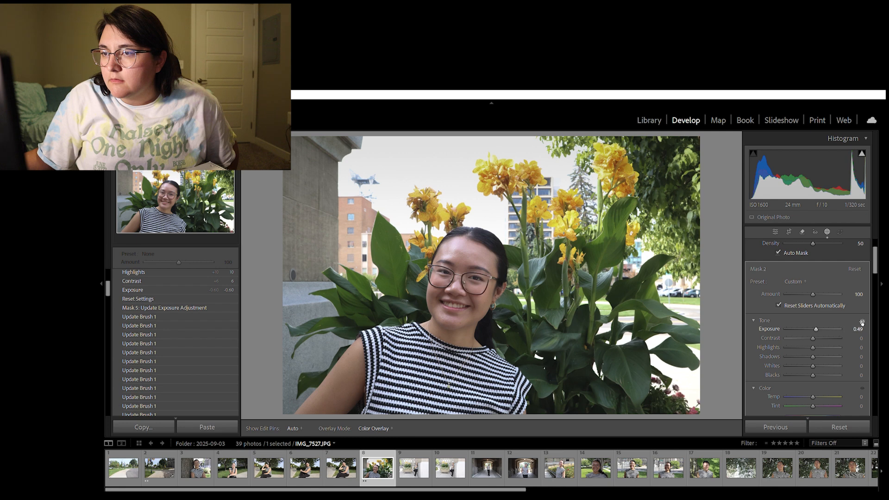
Try the foliage mask's exposure at -0.01 and a larger brush stroke along the subject's arm.
drag(808, 329, 807, 329)
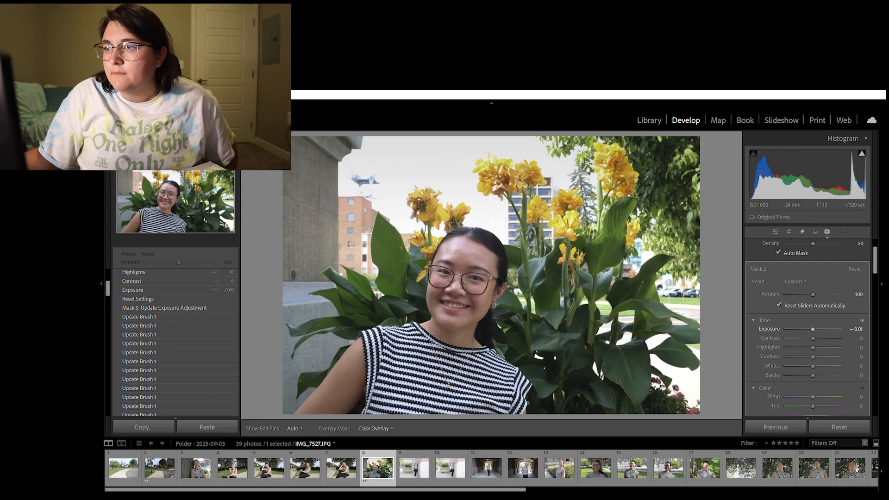
drag(856, 322, 856, 321)
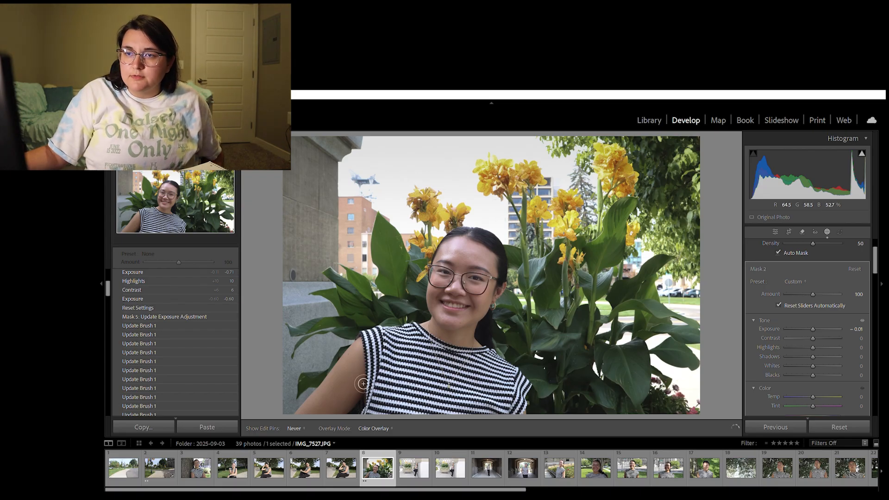
scroll(365, 390, up, 4)
mouse_move(363, 390)
mouse_down()
mouse_move(324, 415)
mouse_move(382, 364)
mouse_move(325, 420)
mouse_up()
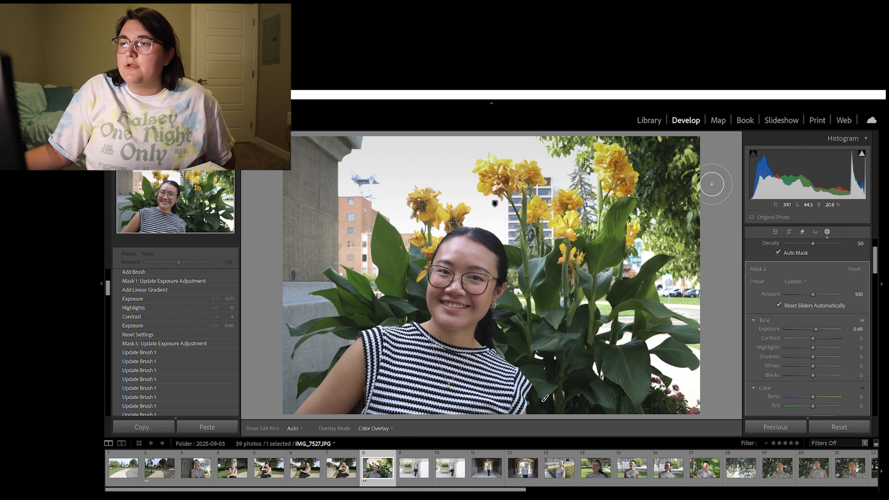
Examine the color overlays of the upper gradient mask and the foliage brush mask to check their coverage.
key(o)
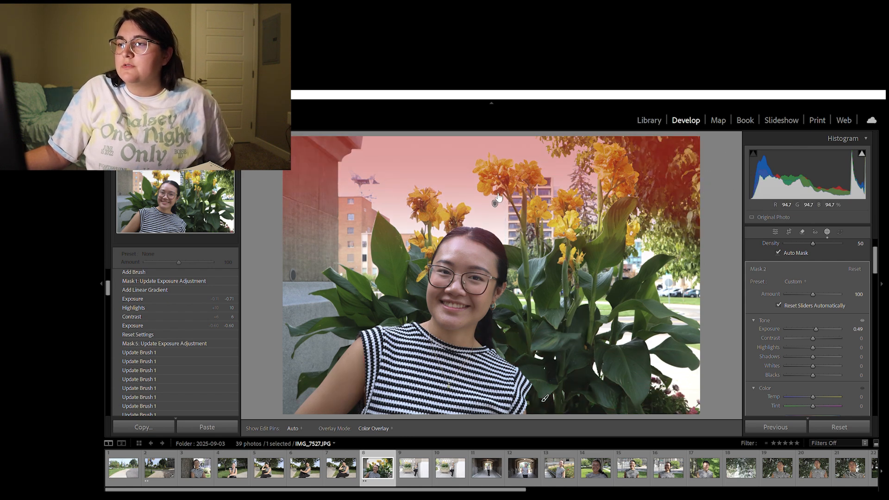
mouse_move(497, 199)
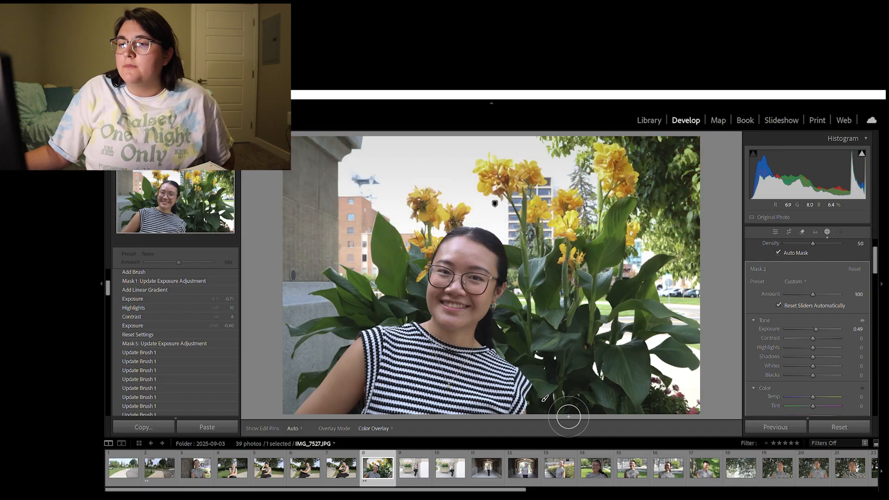
mouse_move(545, 397)
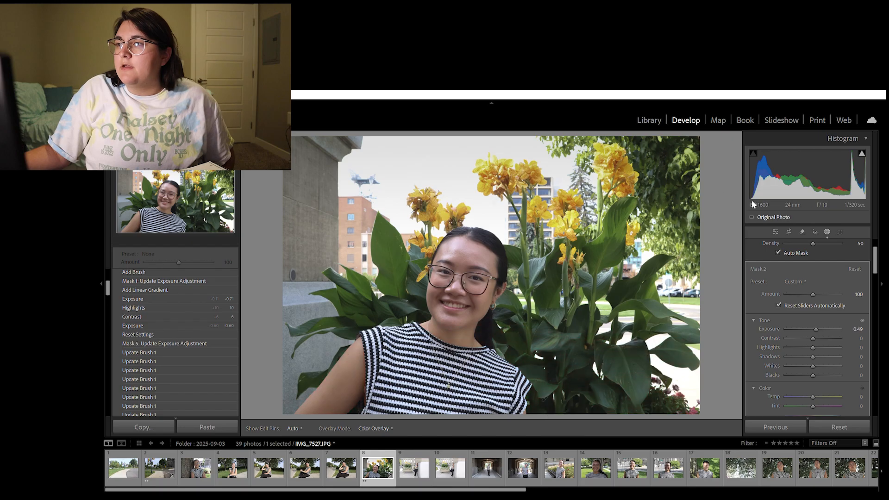
Deselect the foliage mask, paint a new brush mask over the shine on the subject's forehead and set its exposure to -1.50.
click(737, 241)
scroll(761, 251, down, 2)
scroll(762, 268, up, 2)
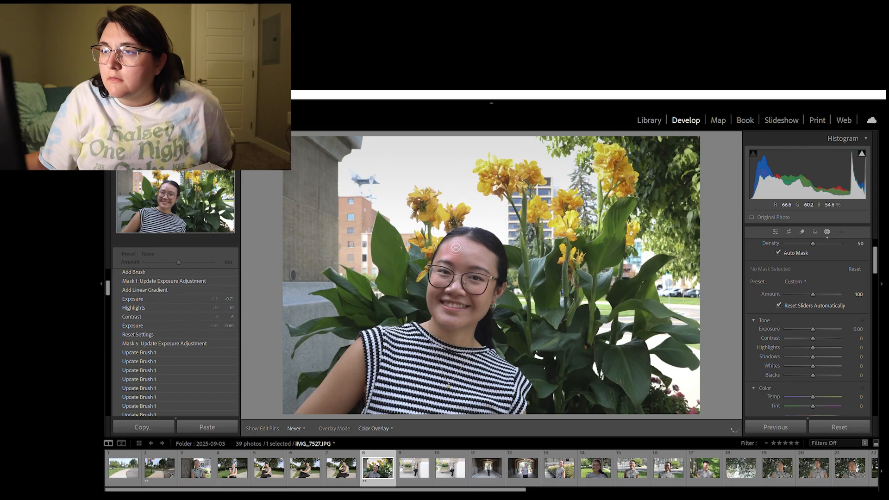
drag(457, 247, 470, 242)
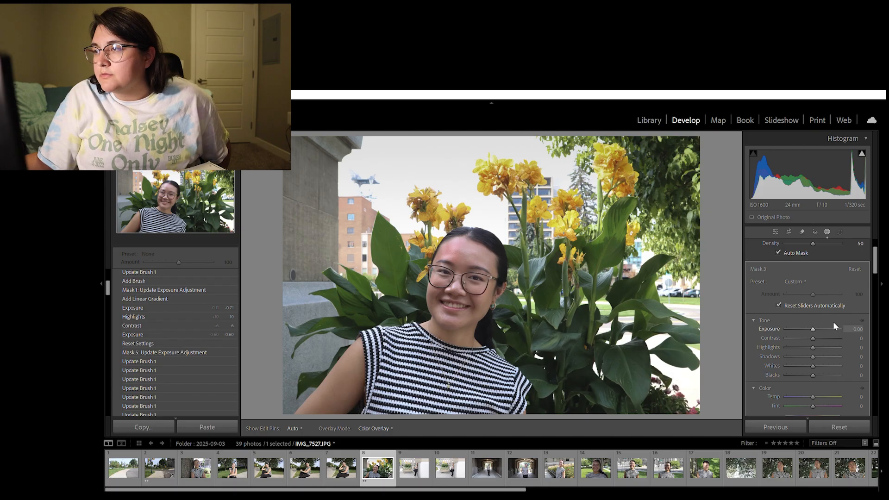
drag(813, 321, 804, 322)
drag(810, 320, 803, 329)
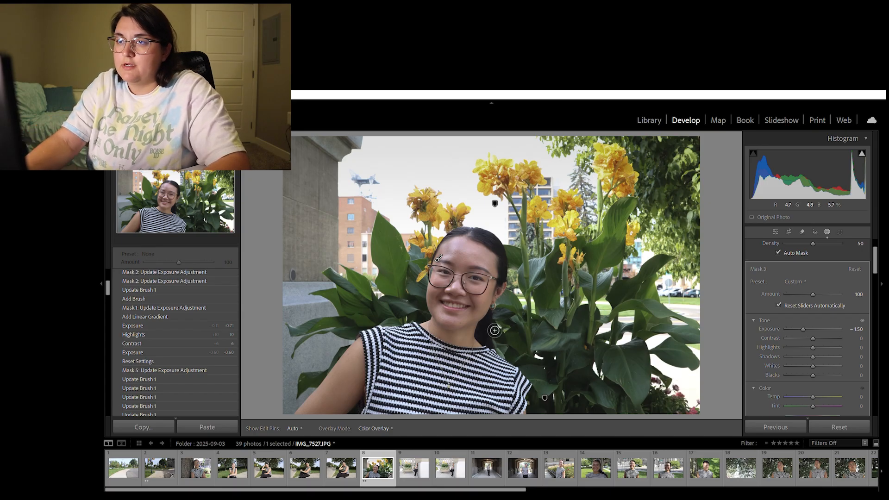
Deselect the forehead mask and paint a new brush mask over the iris and white of the subject's eye nearest the visible earring.
scroll(437, 258, up, 6)
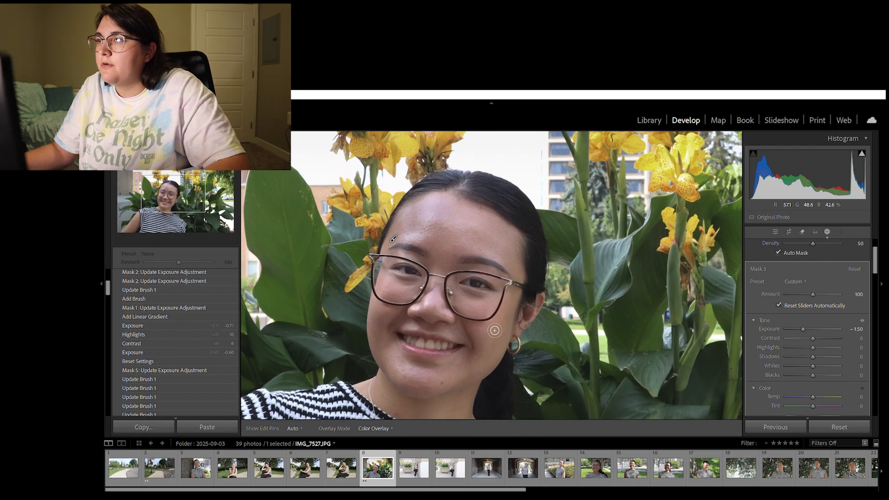
scroll(494, 330, up, 2)
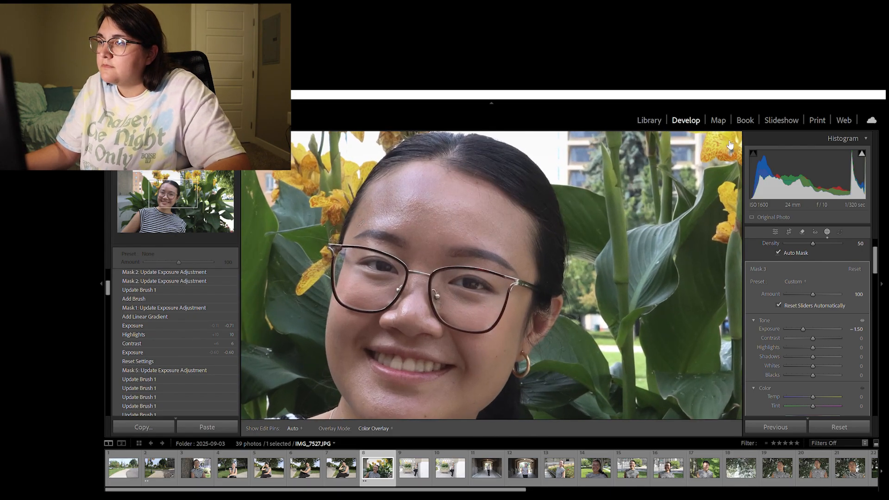
click(740, 241)
scroll(749, 303, down, 2)
scroll(759, 306, up, 2)
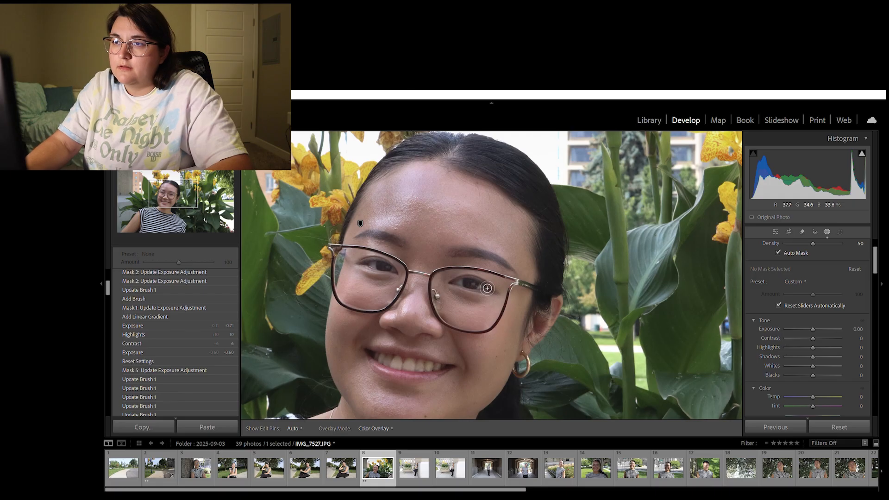
key(ctrl+equal)
key(ctrl+equal)
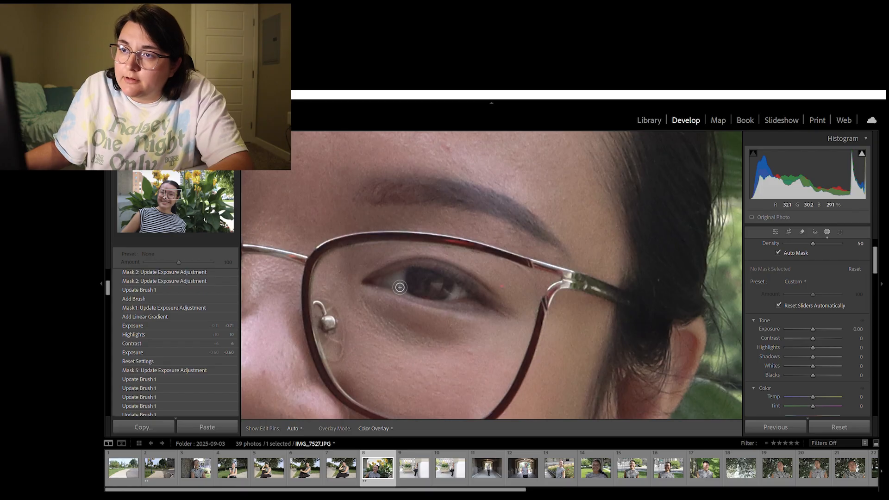
key(h)
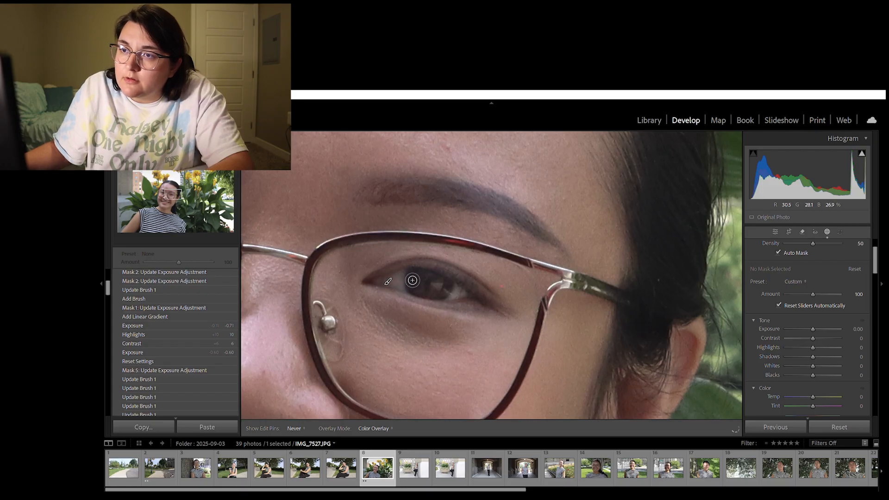
mouse_move(405, 284)
mouse_down()
mouse_move(449, 278)
mouse_move(408, 273)
mouse_move(389, 282)
mouse_move(477, 295)
mouse_move(450, 283)
mouse_move(412, 285)
mouse_move(404, 282)
mouse_move(472, 295)
mouse_move(402, 273)
mouse_move(381, 282)
mouse_move(438, 282)
mouse_up()
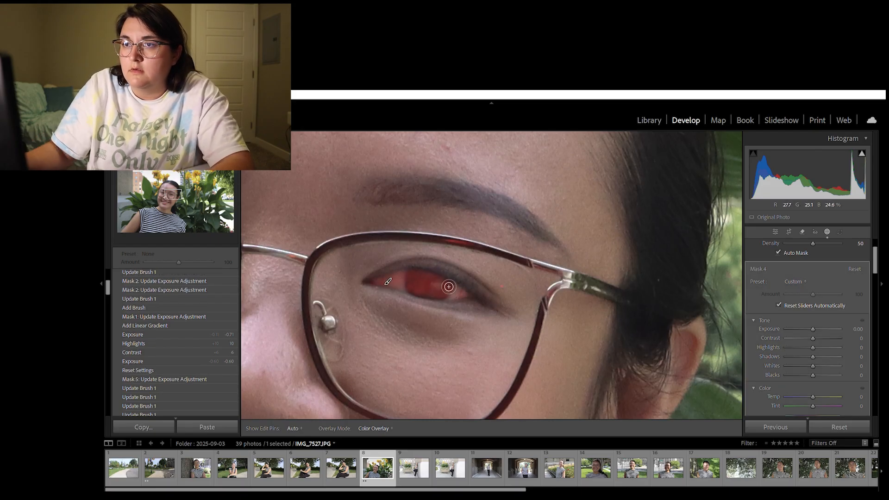
Extend the eye brush mask to the subject's other eye and refine the painted edges of both eyes.
key(ctrl+minus)
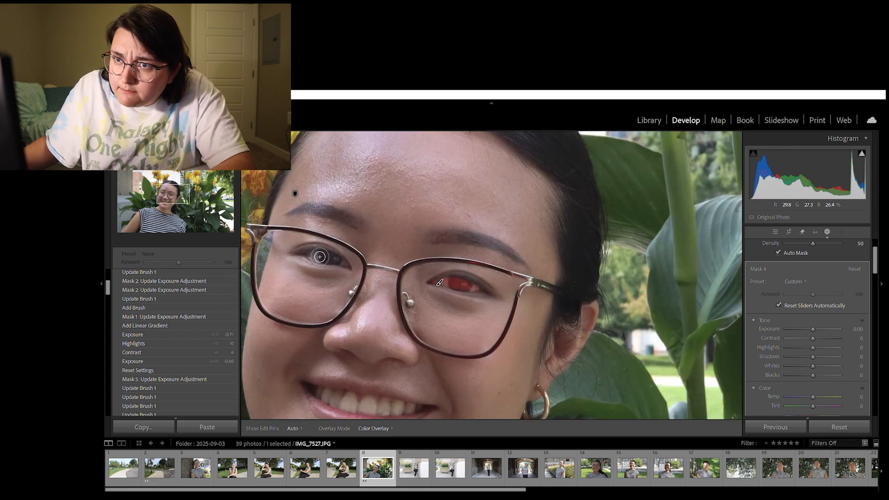
key(h)
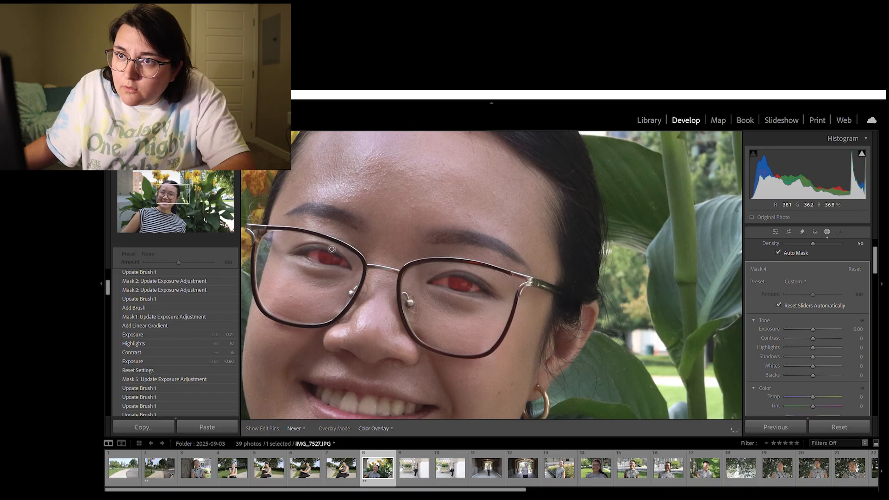
drag(338, 255, 335, 261)
drag(476, 283, 467, 285)
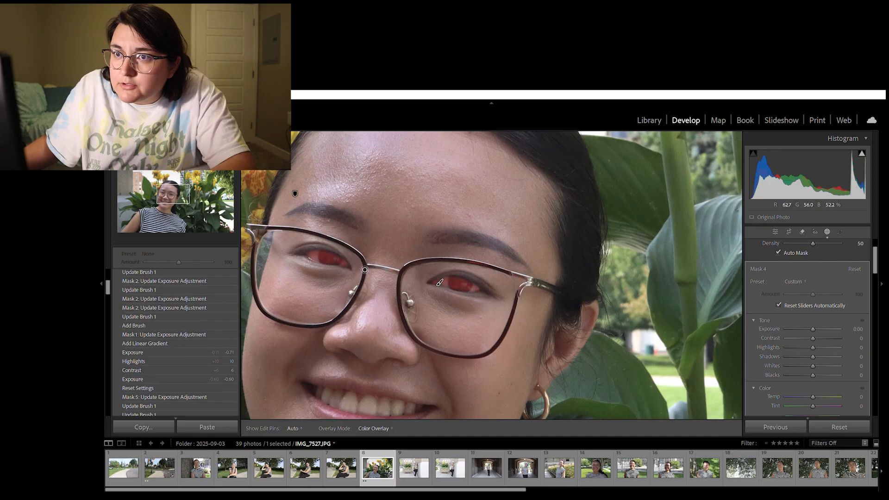
Enlarge the brush and extend the eye mask over the edges and corners of both of the subject's eyes.
drag(317, 253, 321, 255)
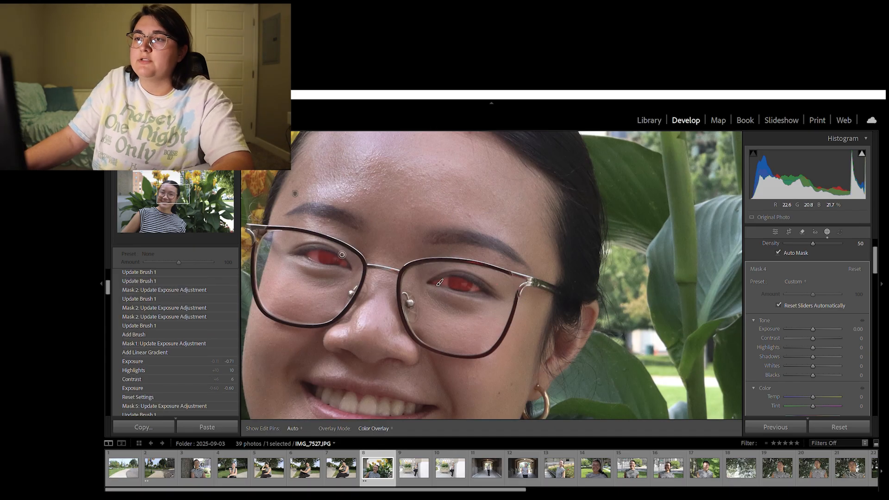
scroll(515, 284, up, 5)
scroll(495, 295, up, 3)
mouse_move(504, 300)
mouse_down()
mouse_move(486, 294)
mouse_move(482, 280)
mouse_move(465, 283)
mouse_move(473, 305)
mouse_move(471, 288)
mouse_move(463, 292)
mouse_up()
mouse_move(319, 261)
mouse_down()
mouse_move(353, 278)
mouse_move(344, 256)
mouse_move(357, 276)
mouse_move(369, 271)
mouse_move(324, 261)
mouse_move(348, 257)
mouse_move(355, 269)
mouse_move(344, 258)
mouse_move(315, 272)
mouse_move(349, 279)
mouse_move(354, 272)
mouse_move(334, 258)
mouse_up()
key(h)
key(h)
Refine the eye mask around the outer corner of the eye nearest the earring and adjust the mask's exposure.
mouse_move(486, 303)
mouse_down()
mouse_move(476, 291)
mouse_move(486, 302)
mouse_move(448, 294)
mouse_move(498, 297)
mouse_move(468, 283)
mouse_move(496, 282)
mouse_move(501, 293)
mouse_move(458, 291)
mouse_move(482, 288)
mouse_up()
key(h)
key(h)
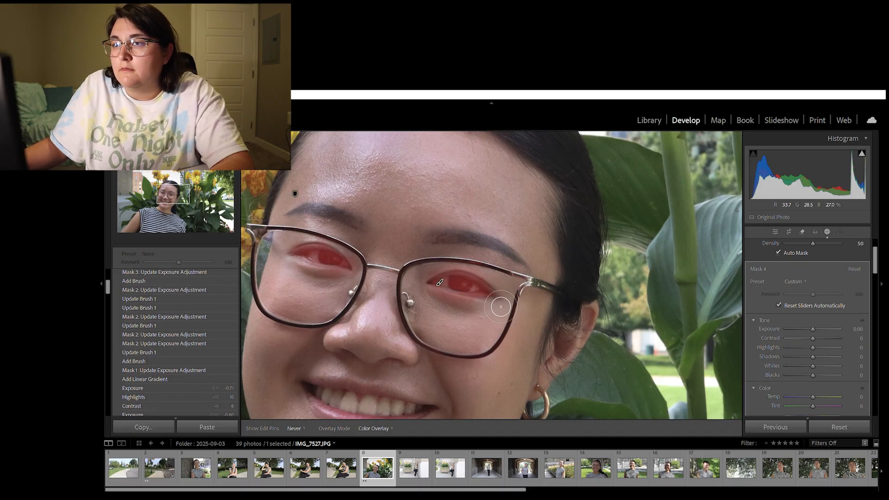
drag(498, 308, 520, 301)
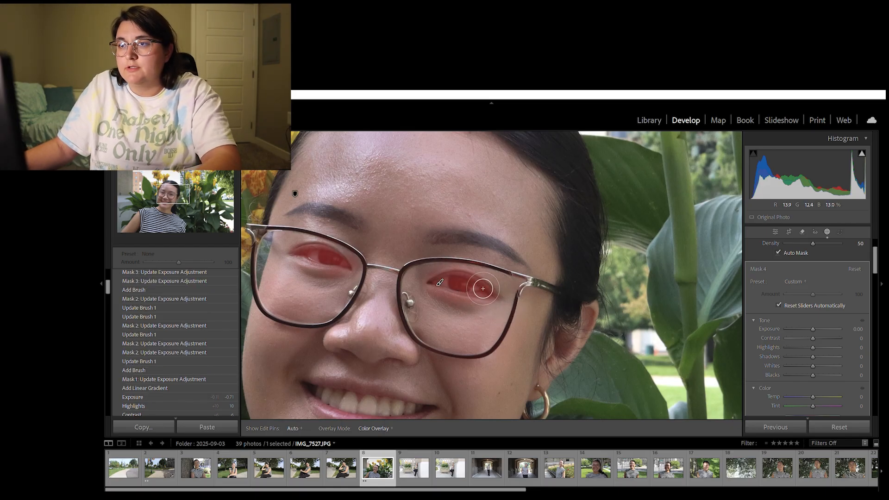
key(alt)
mouse_move(479, 303)
mouse_down()
mouse_move(438, 296)
mouse_move(501, 307)
mouse_move(464, 298)
mouse_move(490, 309)
mouse_move(474, 294)
mouse_move(500, 298)
mouse_move(468, 285)
mouse_move(492, 303)
mouse_up()
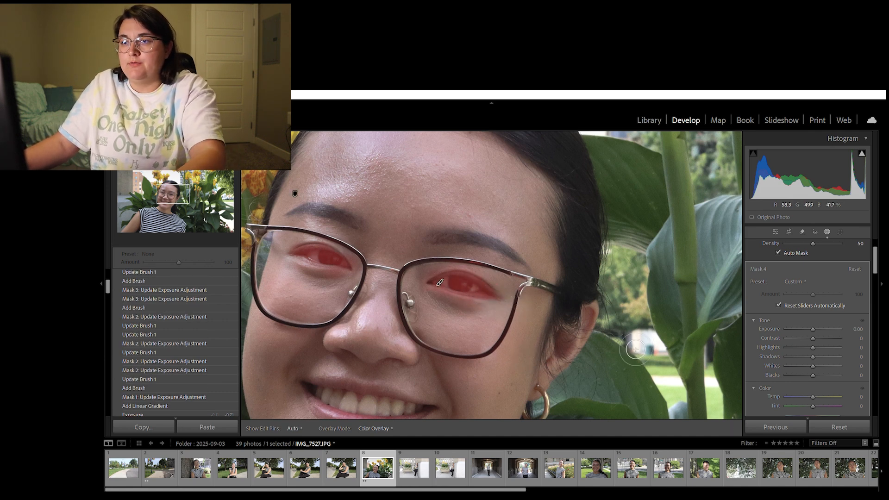
key(z)
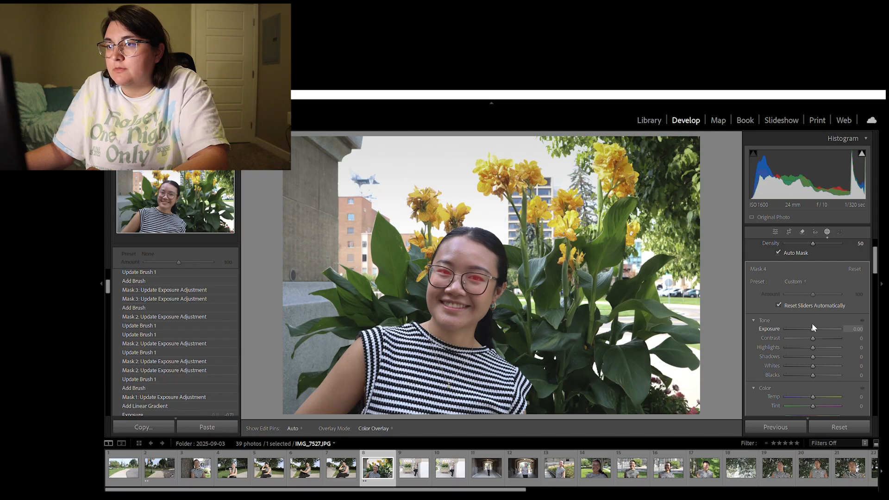
drag(811, 319, 813, 318)
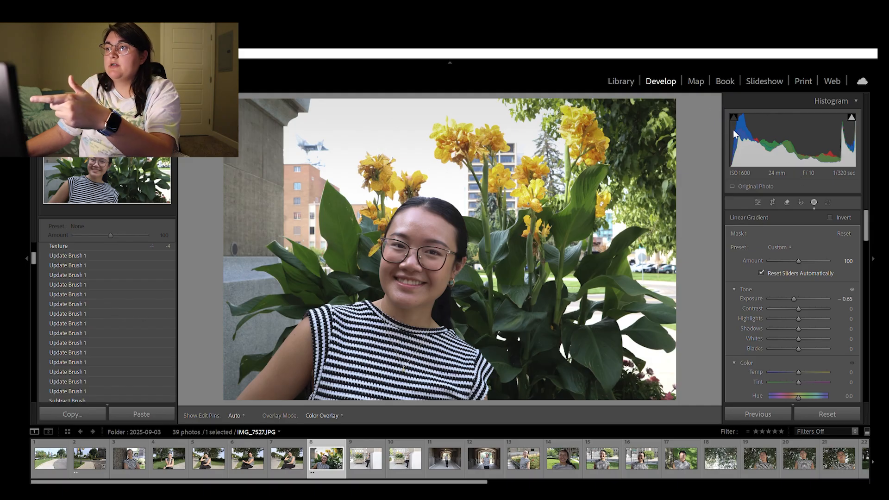
Create a people mask for Person 1 that covers only the Facial Skin instead of the entire person.
click(719, 167)
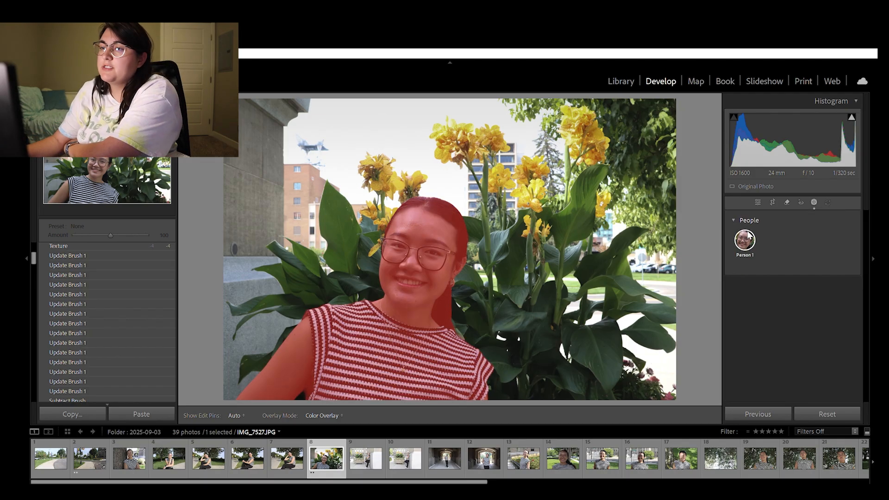
click(745, 240)
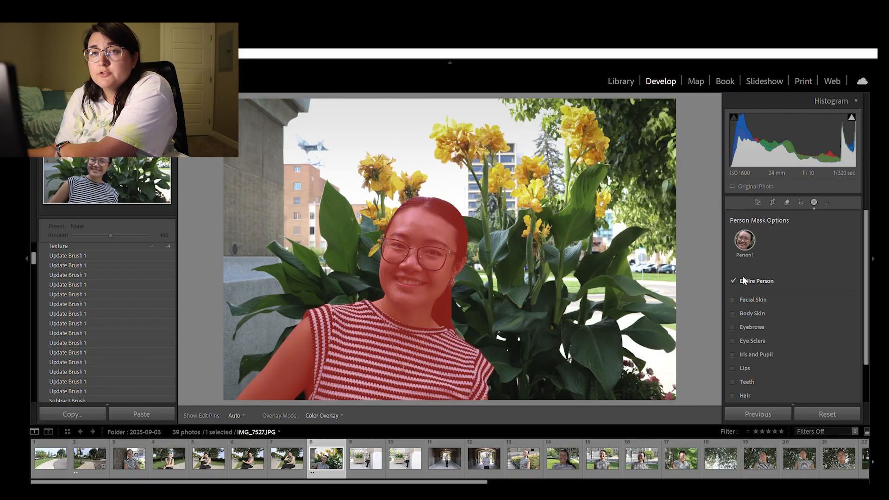
click(733, 289)
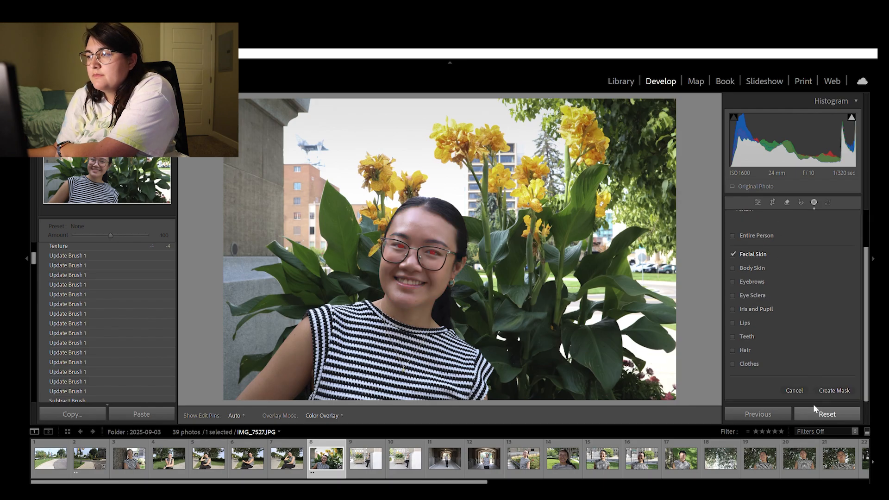
click(830, 384)
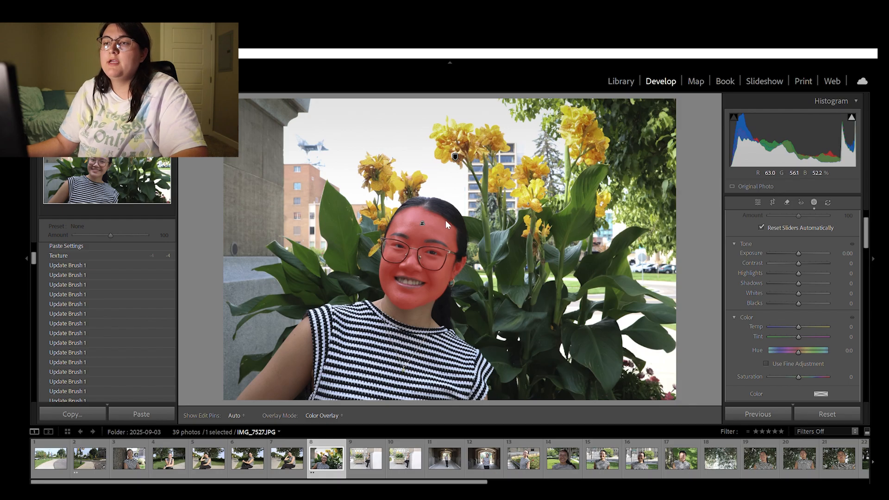
click(440, 254)
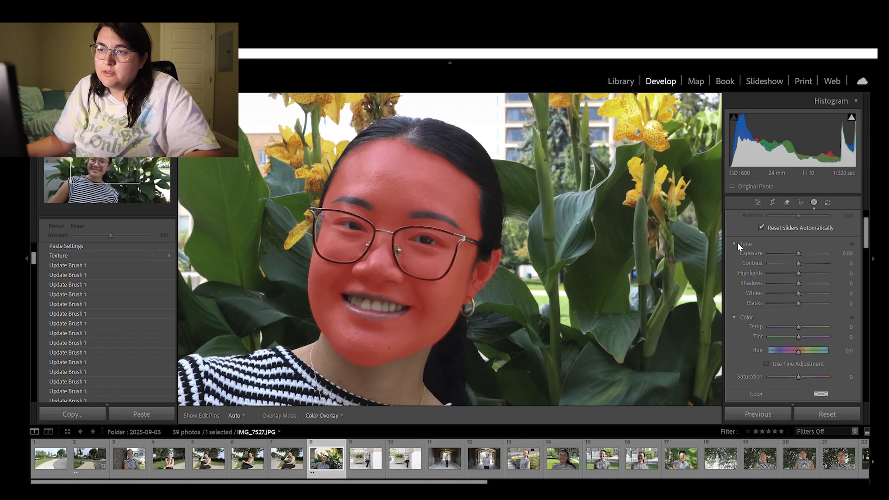
Subtract both eyes from the facial skin mask by brushing over them with a small brush.
scroll(750, 270, up, 2)
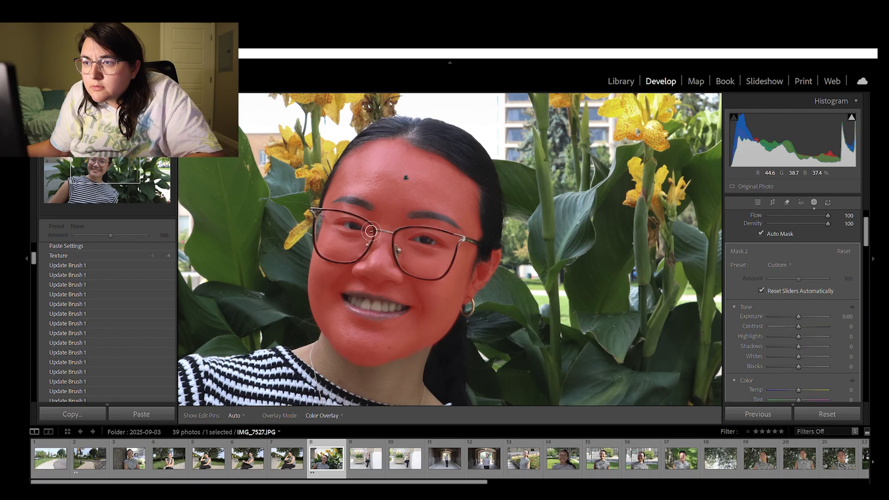
key(h)
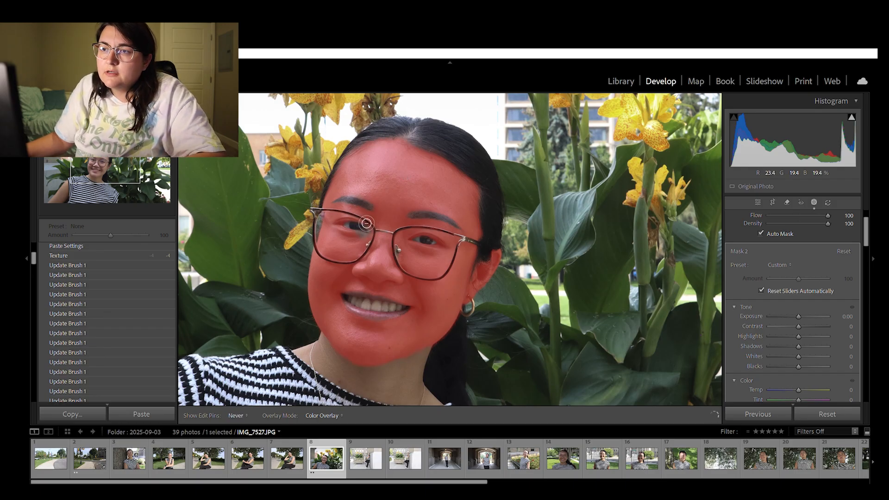
key(h)
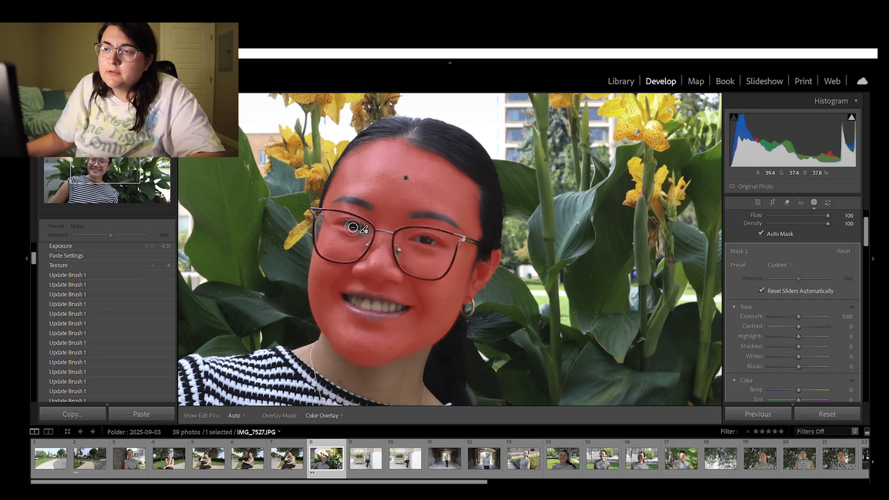
key(h)
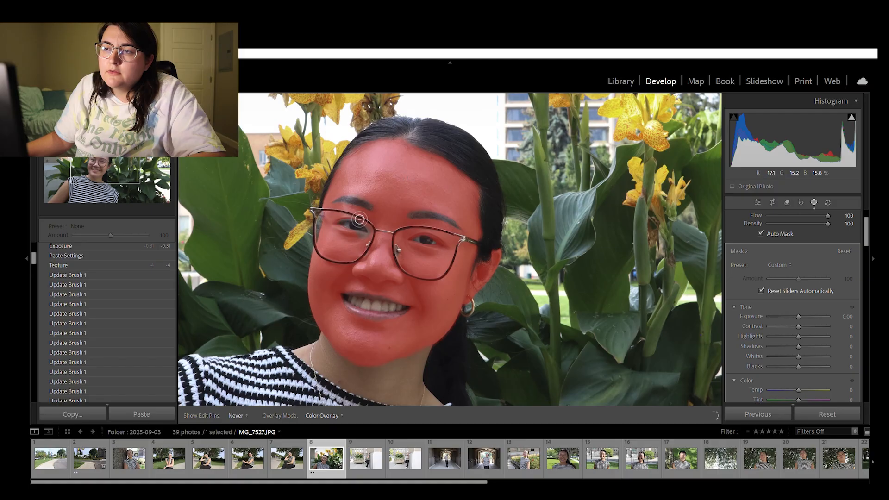
mouse_move(352, 222)
mouse_down()
mouse_move(339, 230)
mouse_move(360, 229)
mouse_move(352, 220)
mouse_move(369, 222)
mouse_move(345, 226)
mouse_move(368, 231)
mouse_up()
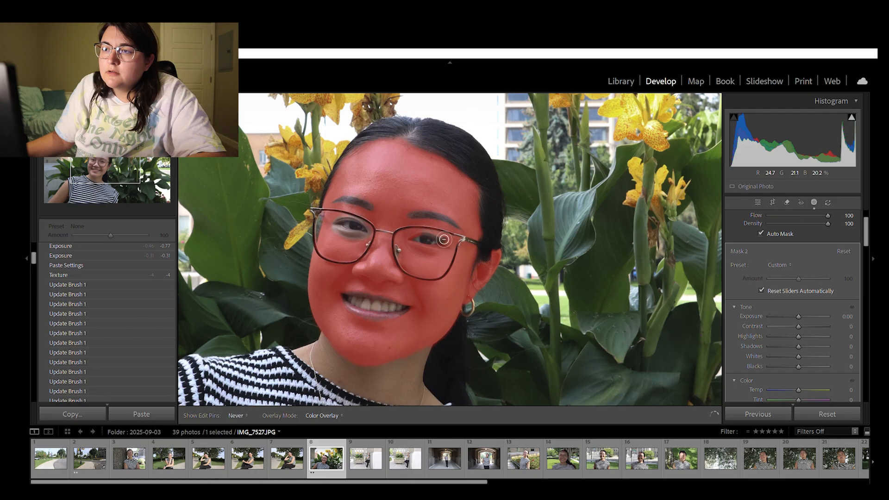
mouse_move(454, 251)
mouse_down()
mouse_move(435, 248)
mouse_move(454, 246)
mouse_move(417, 242)
mouse_move(436, 231)
mouse_move(418, 237)
mouse_move(443, 232)
mouse_move(453, 238)
mouse_move(418, 238)
mouse_move(447, 234)
mouse_move(460, 248)
mouse_move(454, 255)
mouse_move(419, 246)
mouse_up()
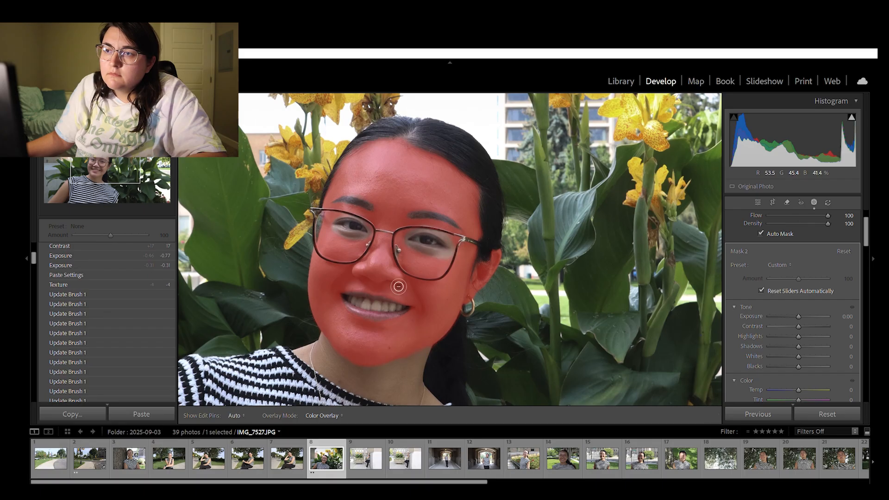
key(h)
mouse_move(357, 219)
mouse_down()
mouse_move(347, 220)
mouse_move(360, 224)
mouse_up()
key(h)
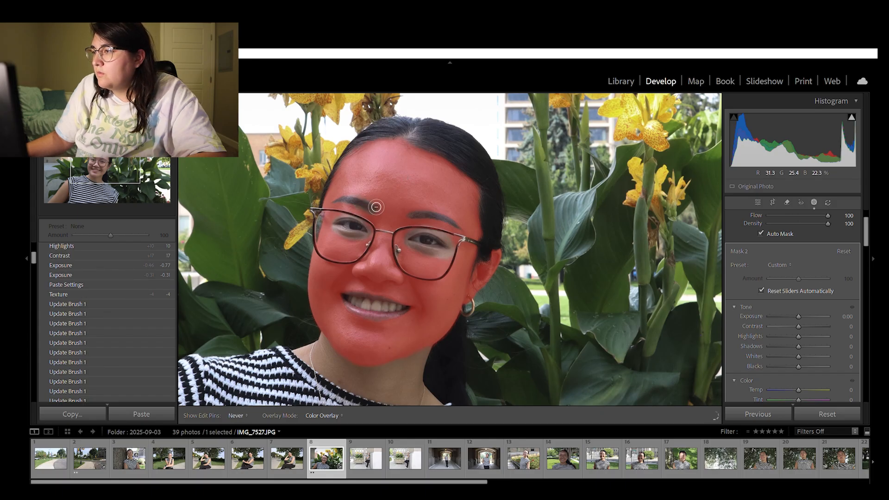
key(h)
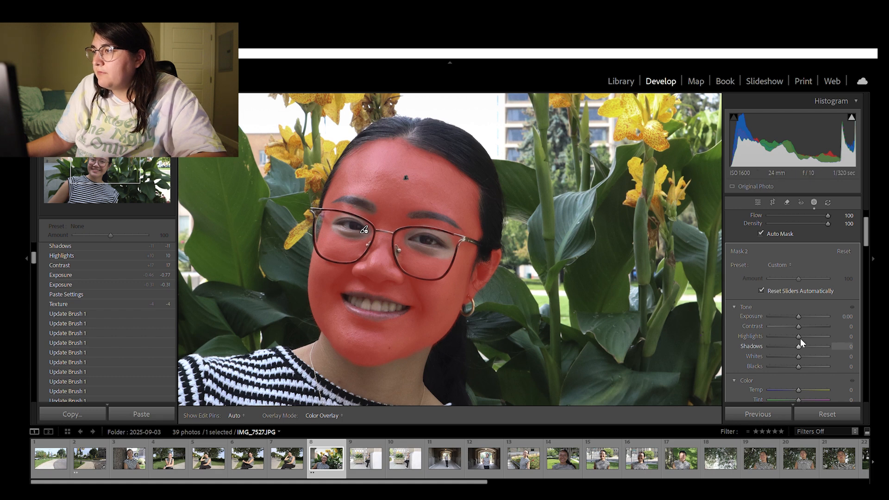
Set the subtracting brush to size 7 and remove both eyebrows from the facial skin mask.
scroll(786, 328, up, 1)
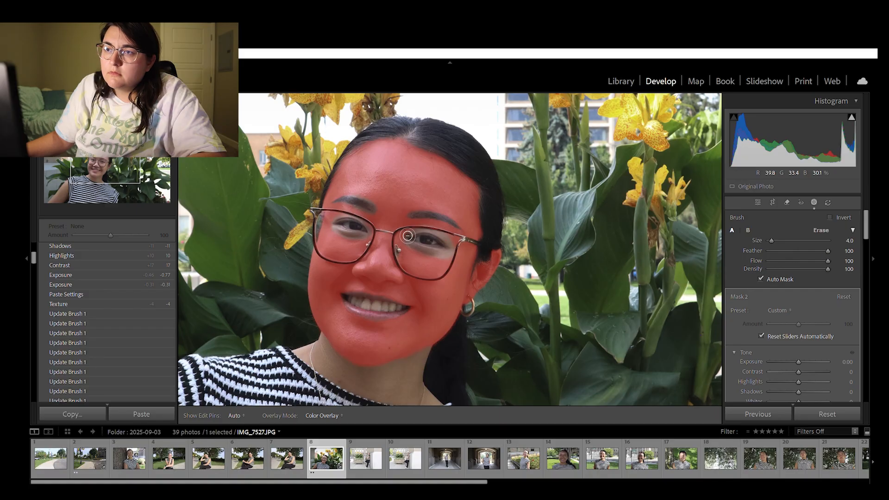
key(h)
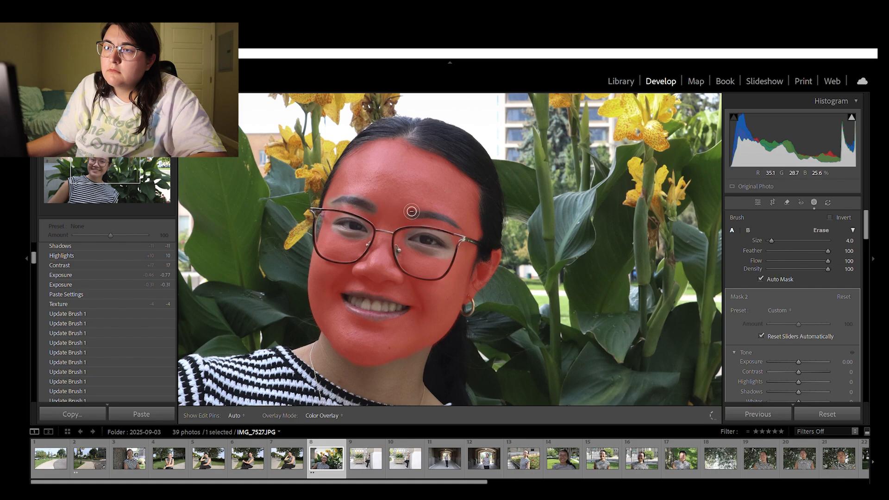
scroll(444, 225, up, 3)
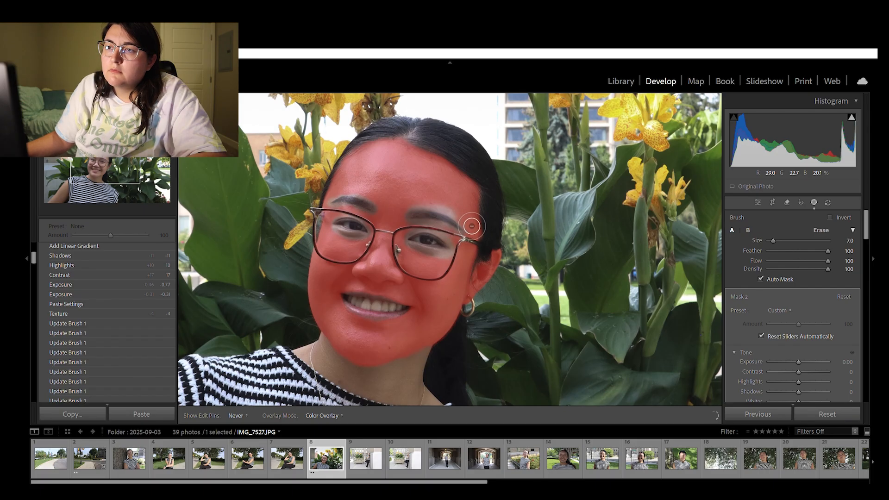
click(430, 221)
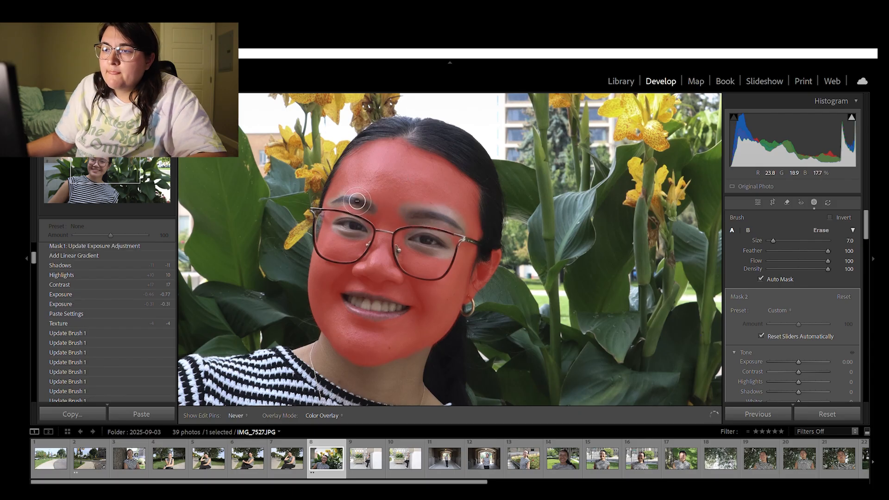
drag(351, 204, 390, 214)
key(h)
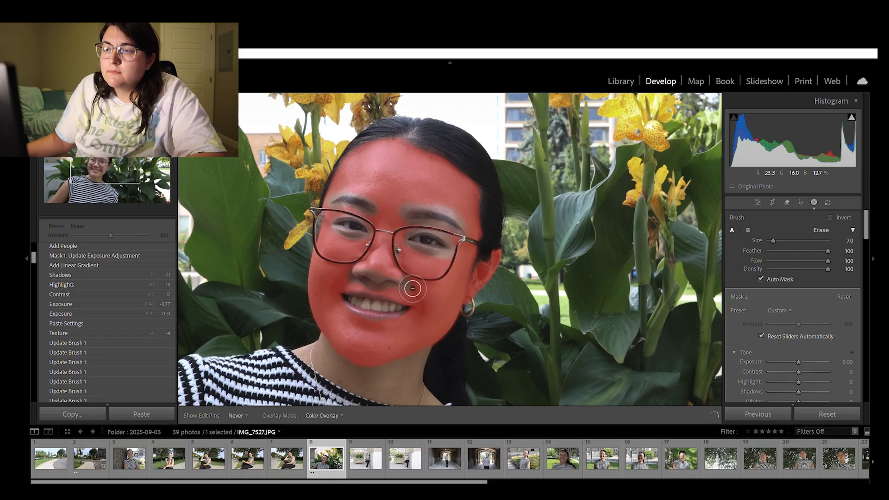
Subtract the lower nose, smile lines and mouth area from the facial skin mask, using brush sizes 2 and 7.
mouse_move(420, 287)
mouse_down()
mouse_move(387, 283)
mouse_move(414, 293)
mouse_up()
key(bracketleft)
key(bracketleft)
key(bracketleft)
key(bracketleft)
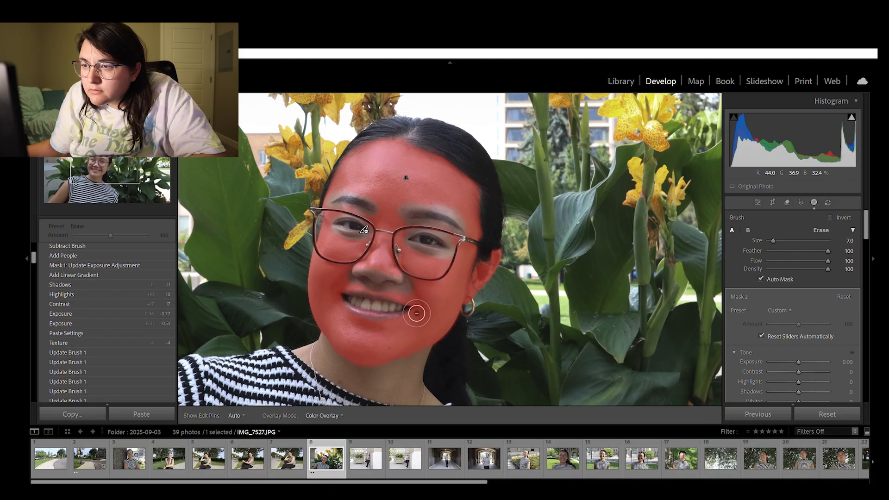
key(bracketleft)
key(h)
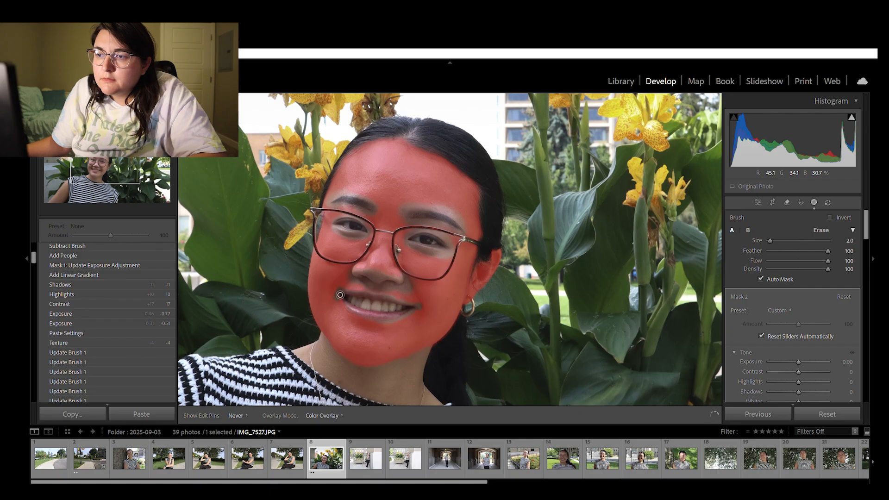
click(348, 306)
scroll(354, 309, up, 5)
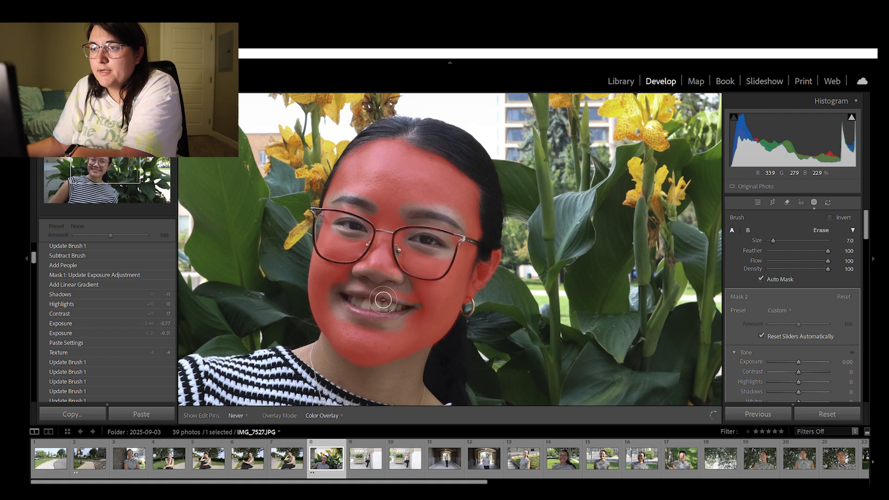
drag(421, 305, 399, 317)
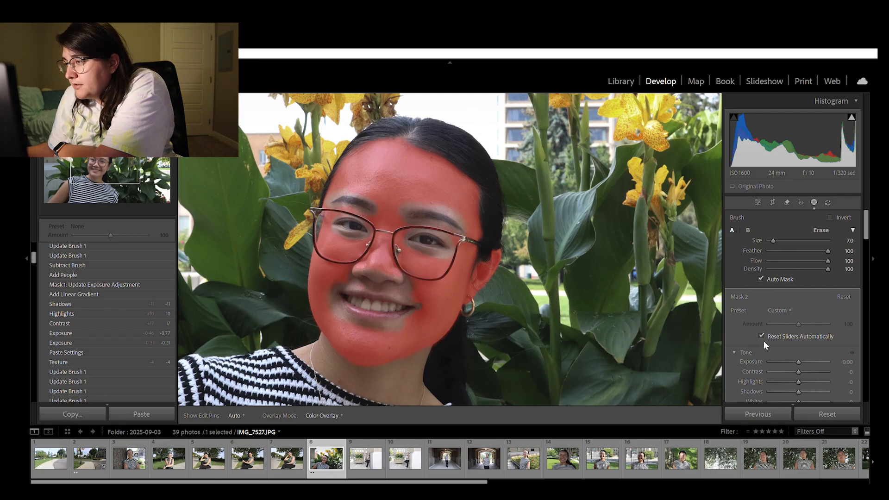
Soften the masked facial skin by setting the mask's Texture to -17.
scroll(759, 332, down, 2)
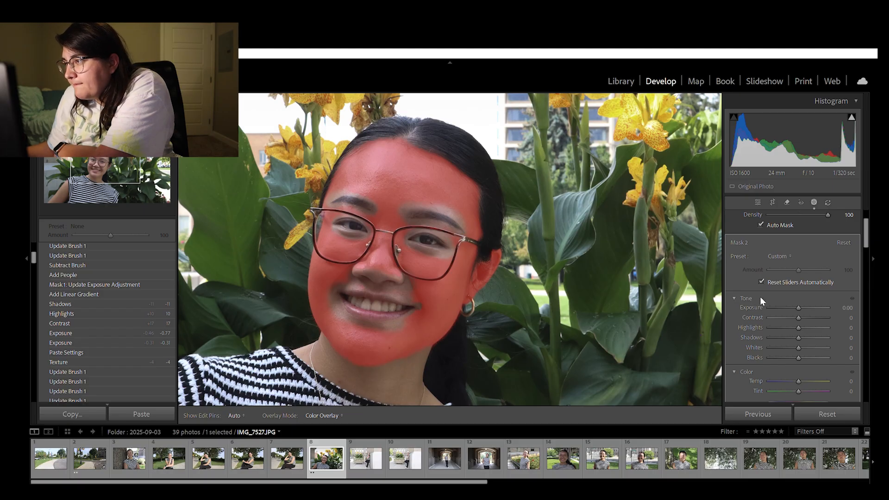
scroll(764, 300, down, 2)
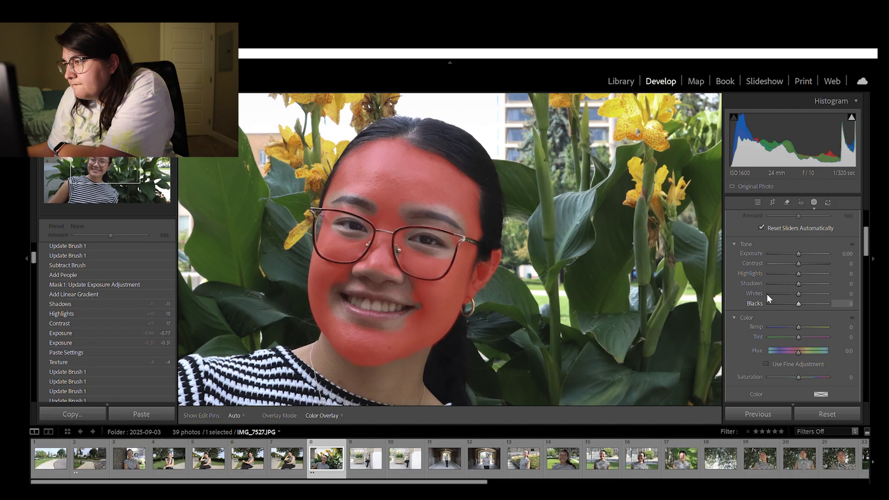
scroll(767, 298, down, 2)
scroll(767, 296, down, 8)
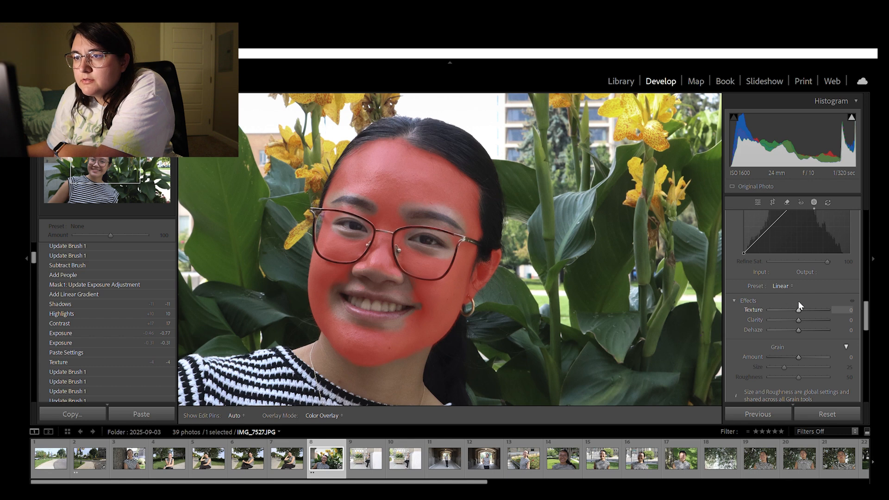
drag(799, 300, 764, 302)
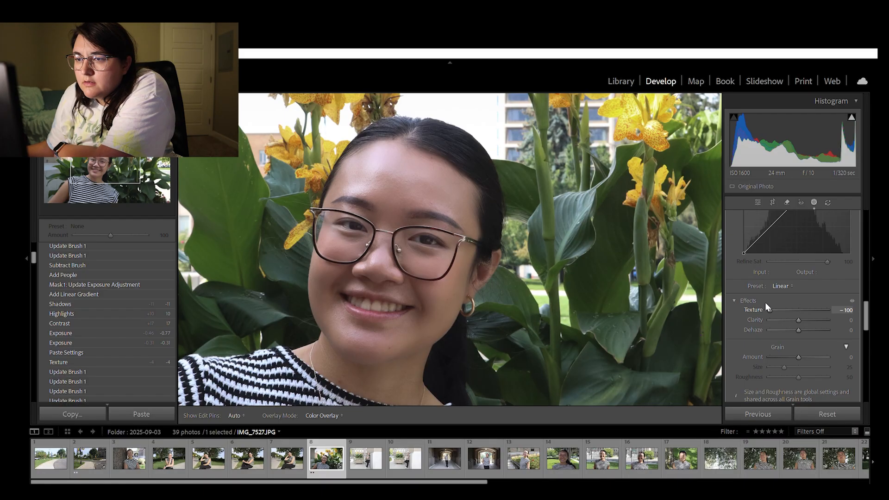
drag(764, 302, 796, 302)
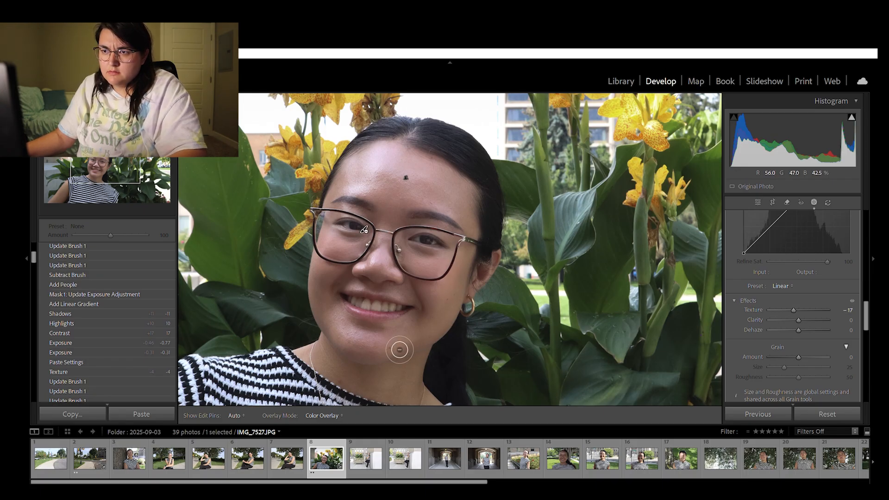
Brush the skin beside the chin and below the mouth back into the facial skin mask.
key(alt)
key(h)
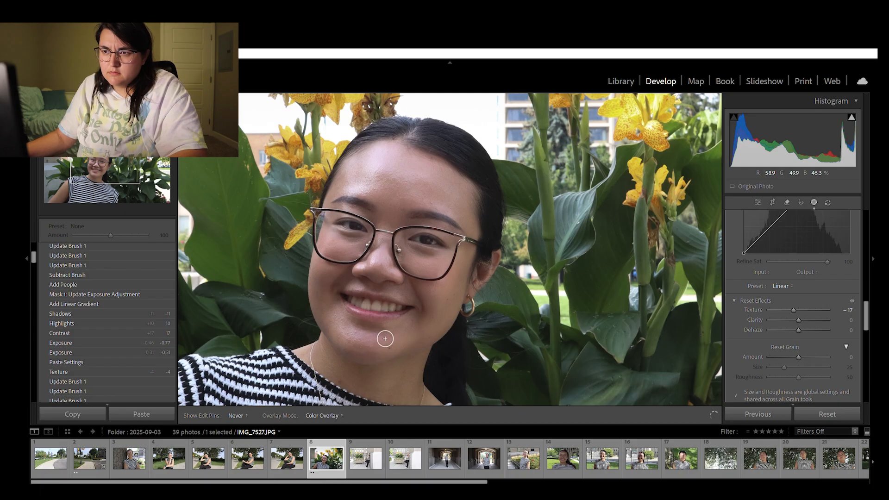
drag(357, 325, 351, 323)
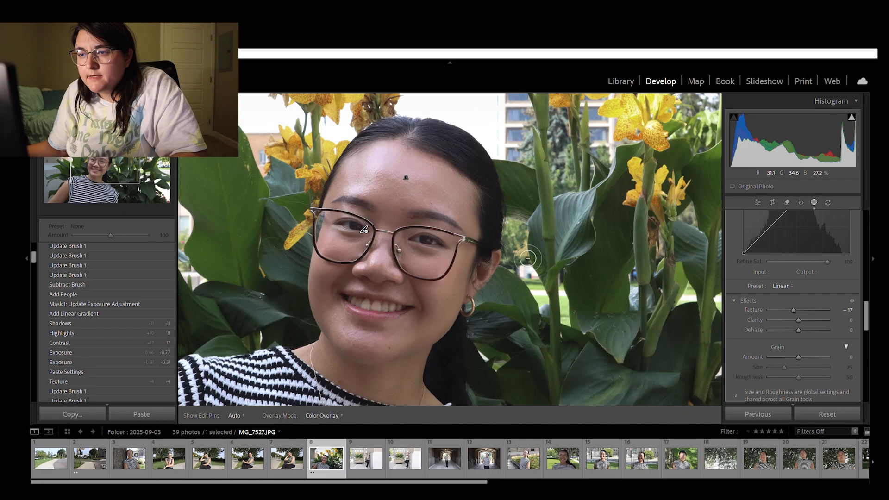
Paint the strip of skin between the lower lip and the chin back into the facial skin mask.
key(alt+h)
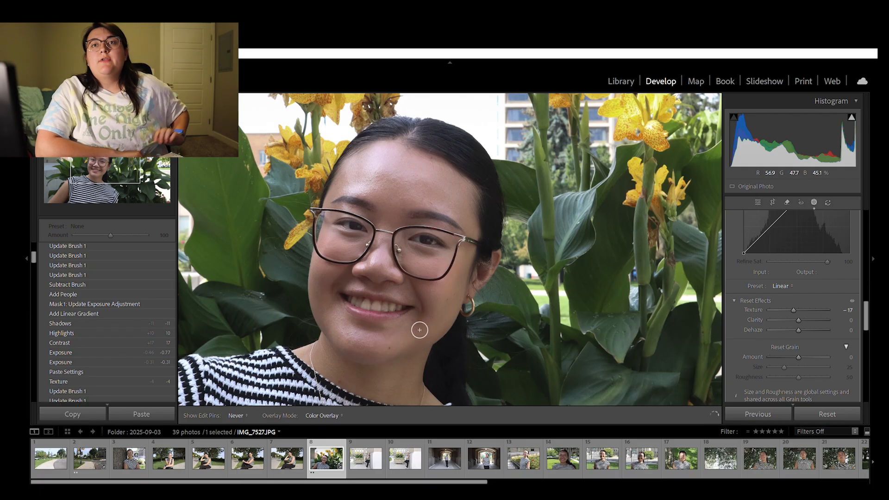
mouse_move(404, 331)
mouse_down()
mouse_move(345, 326)
mouse_move(352, 319)
mouse_up()
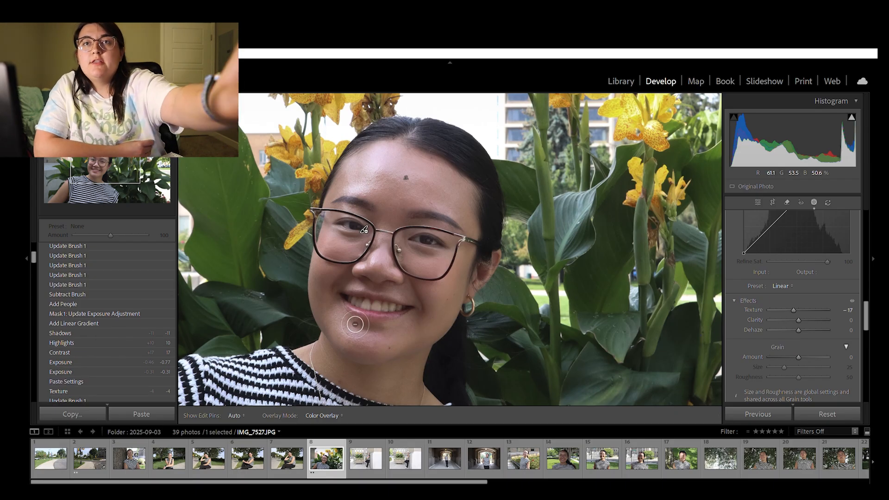
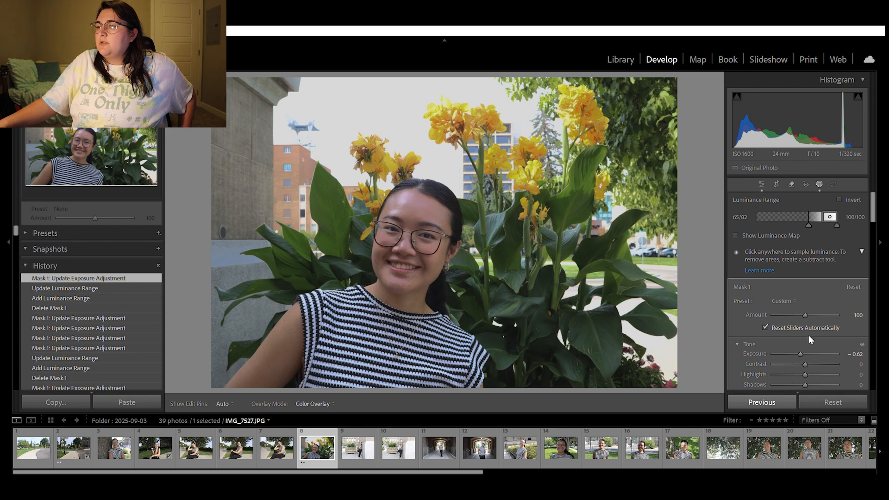
Set the luminance range mask's Exposure to -0.57 and the whole photo's Exposure to -0.89.
mouse_move(801, 342)
mouse_down()
mouse_move(786, 341)
mouse_move(827, 340)
mouse_move(802, 341)
mouse_up()
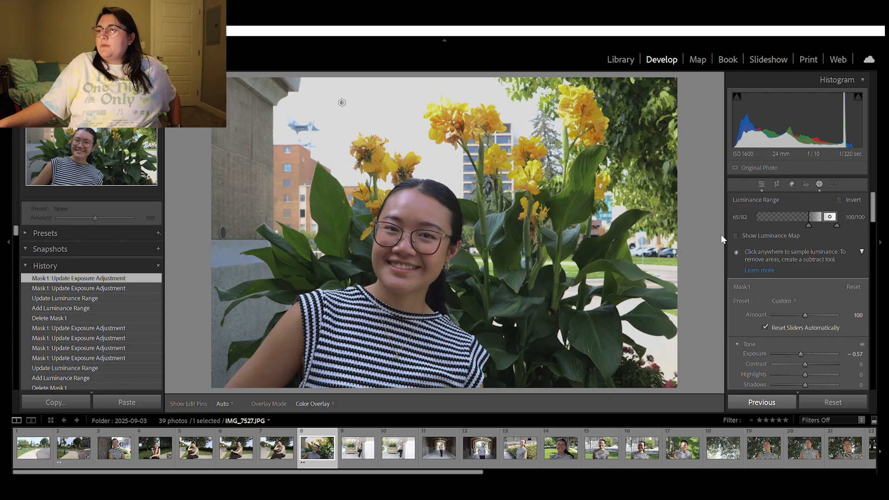
click(761, 184)
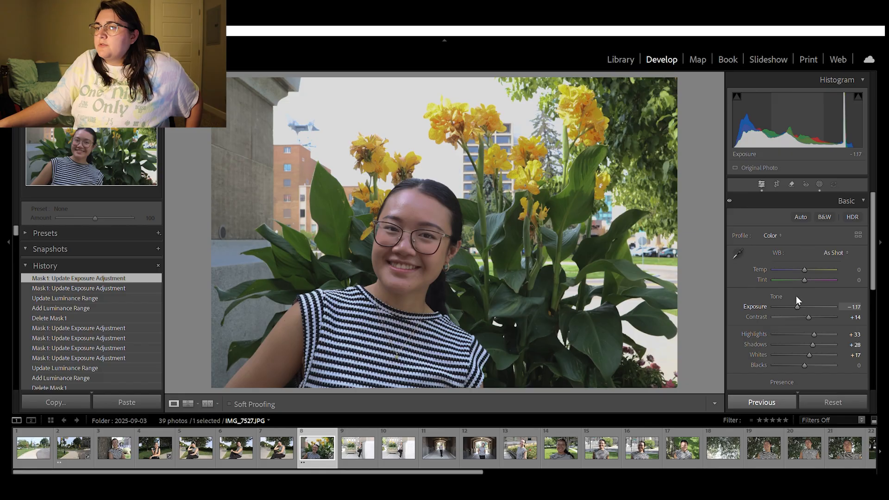
drag(795, 296, 798, 296)
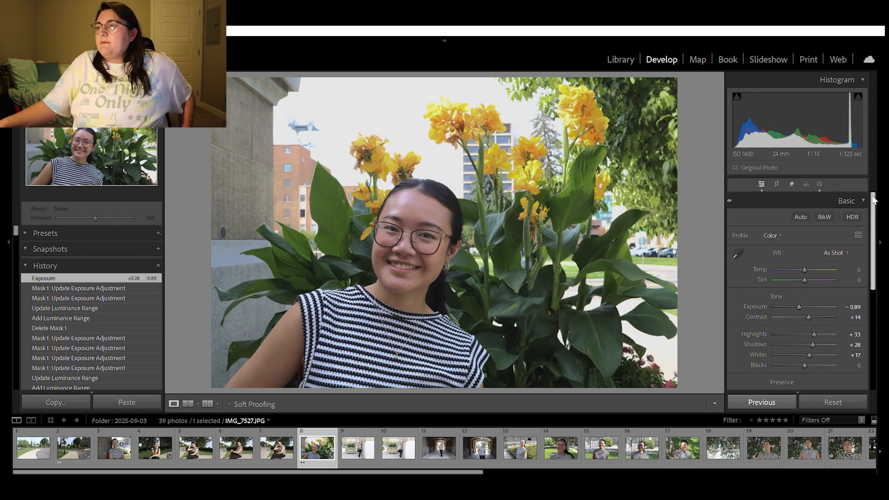
Replace the luminance range mask with a Color Range mask sampled from the green leaves, and adjust its exposure.
click(818, 181)
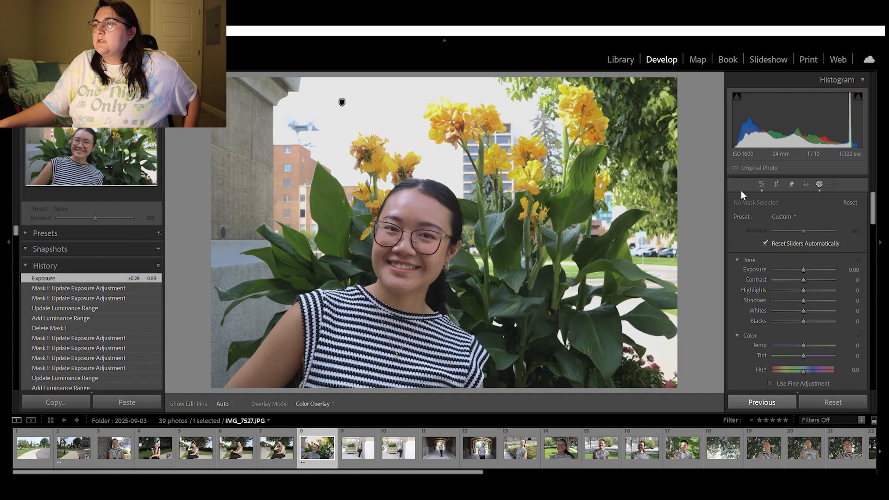
click(741, 193)
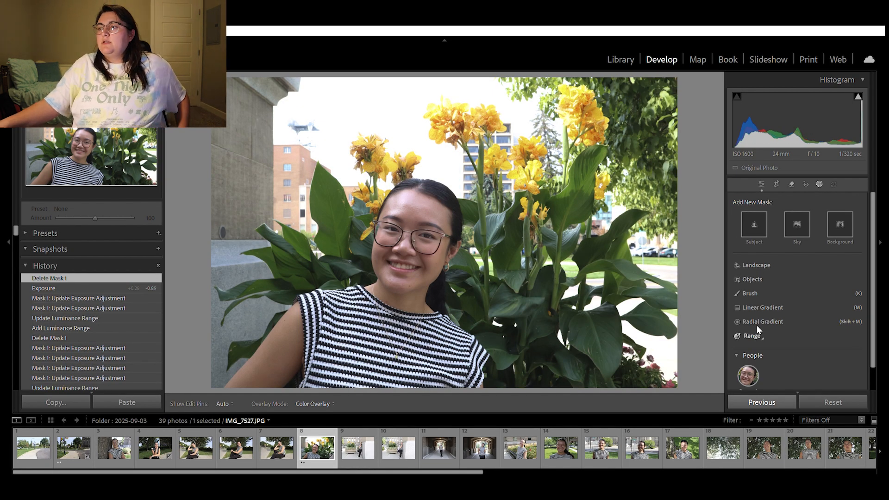
click(767, 346)
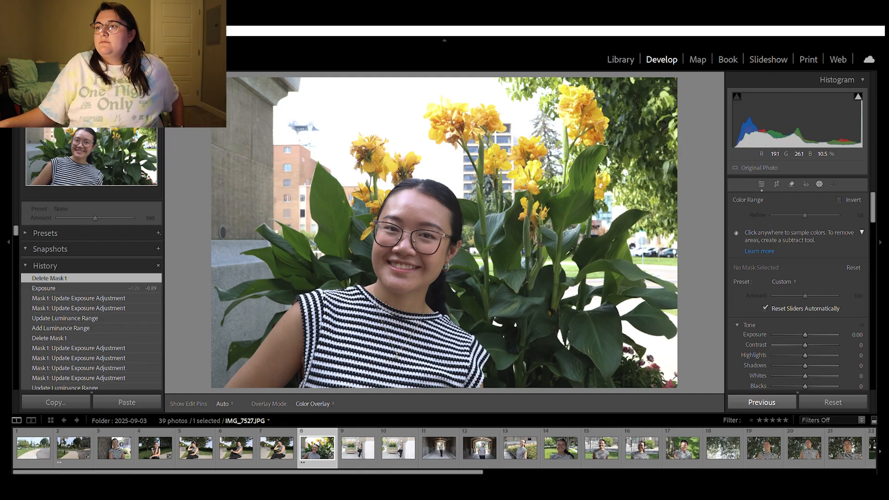
click(558, 207)
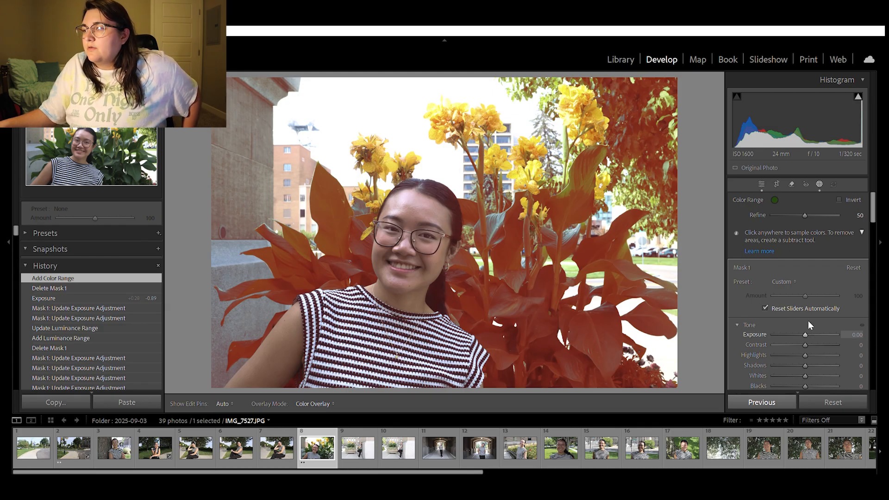
drag(804, 324, 807, 322)
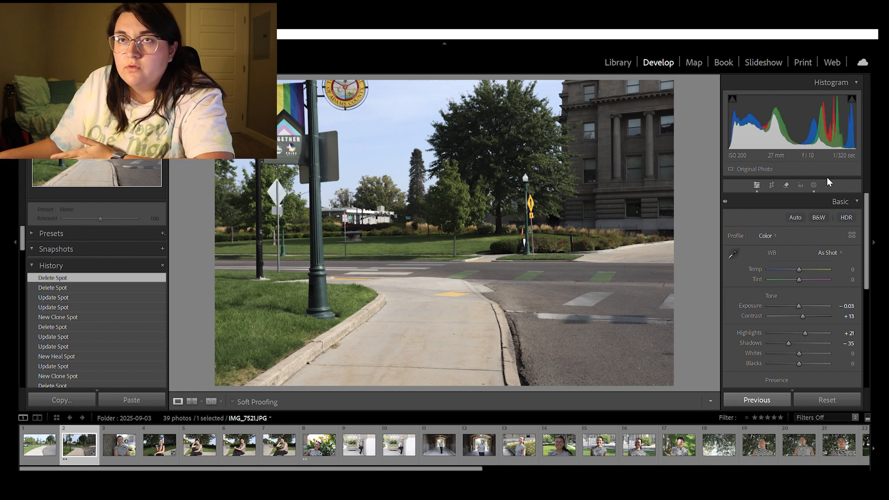
Open the portrait with the upside-down Spider-Man, IMG_7518.JPG in folder 2025-09-02, for editing in the Develop module.
click(787, 181)
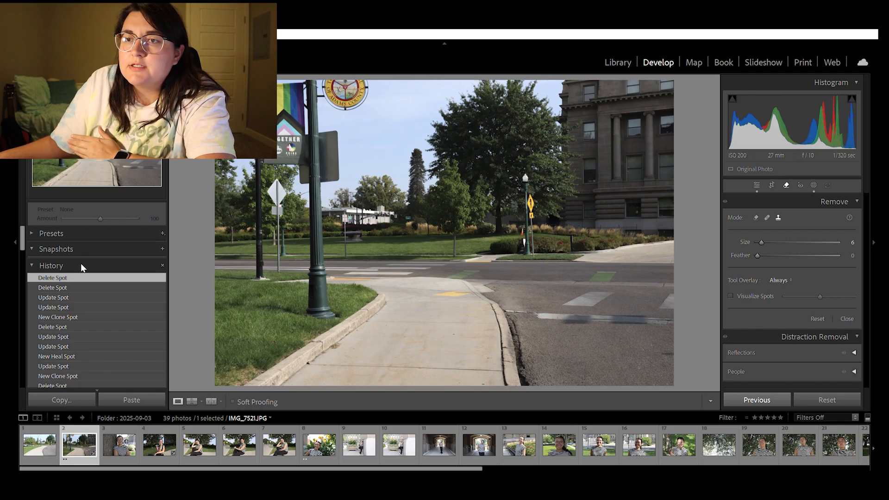
click(612, 62)
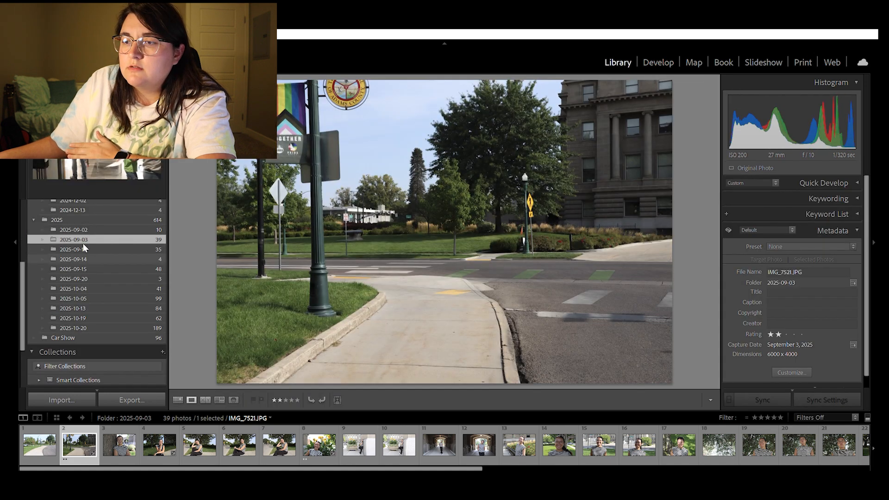
click(85, 227)
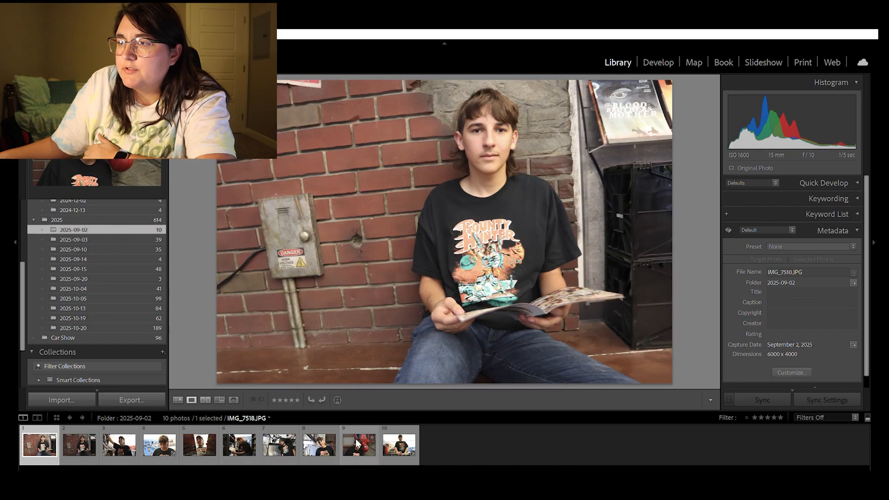
click(358, 444)
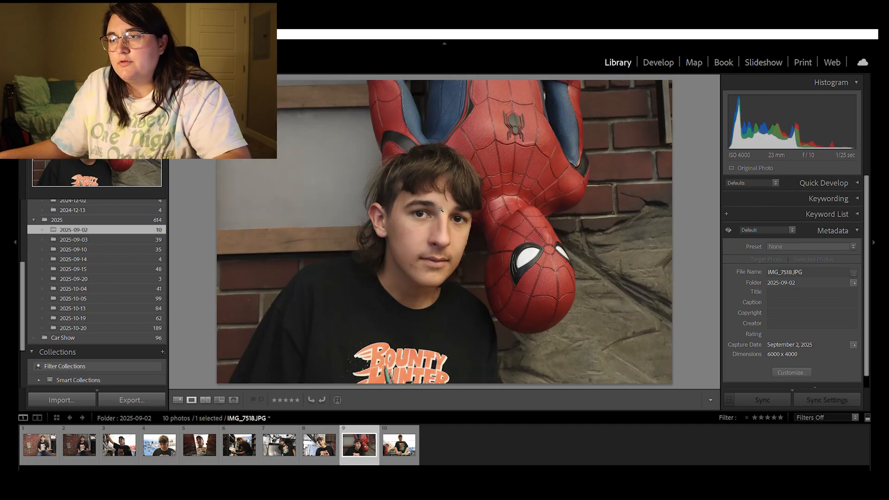
click(437, 260)
key(g)
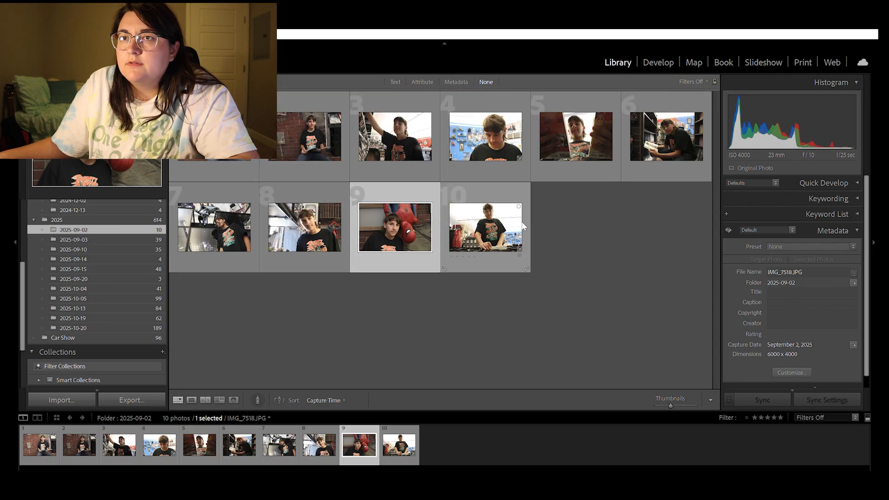
click(657, 60)
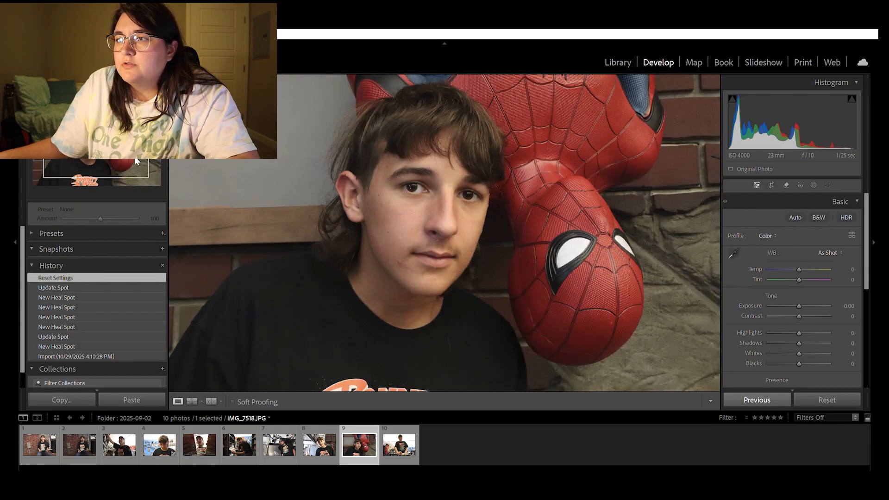
Heal the two blemishes beside the left mouth corner using Remove in Heal mode, sampling clean skin from the nearby cheek.
click(442, 237)
drag(304, 295, 337, 183)
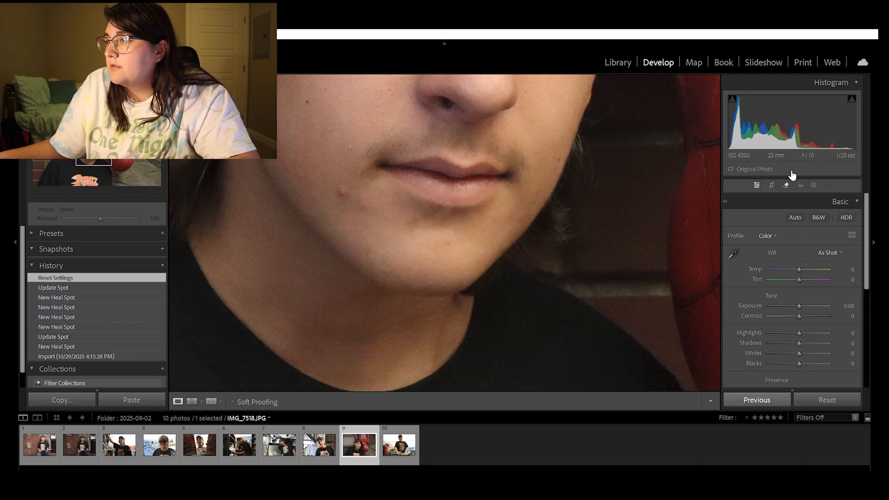
click(786, 185)
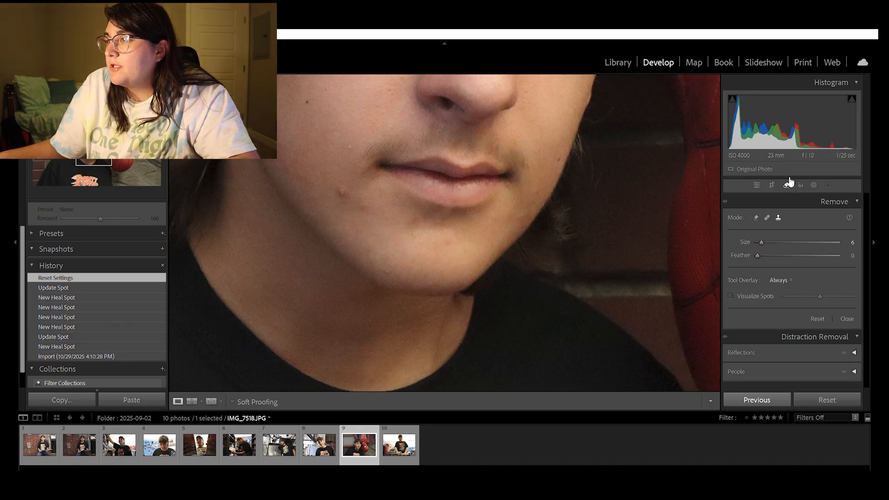
click(767, 216)
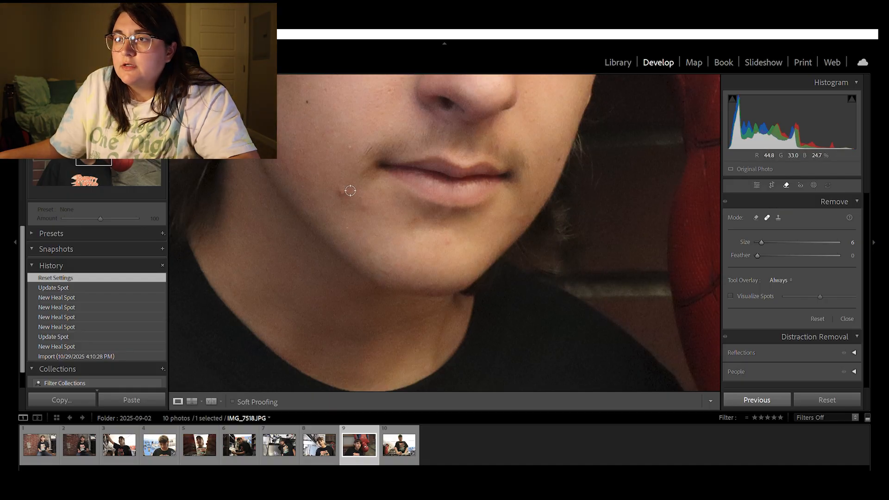
drag(343, 182, 347, 183)
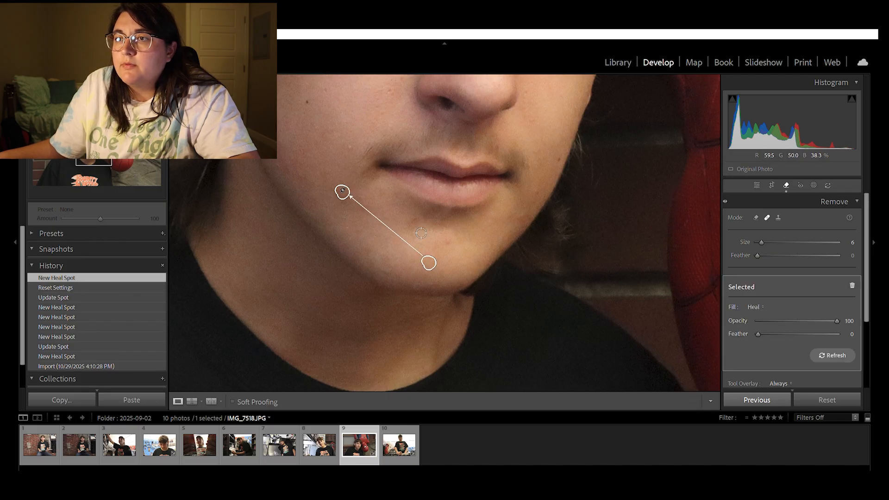
drag(346, 230, 311, 163)
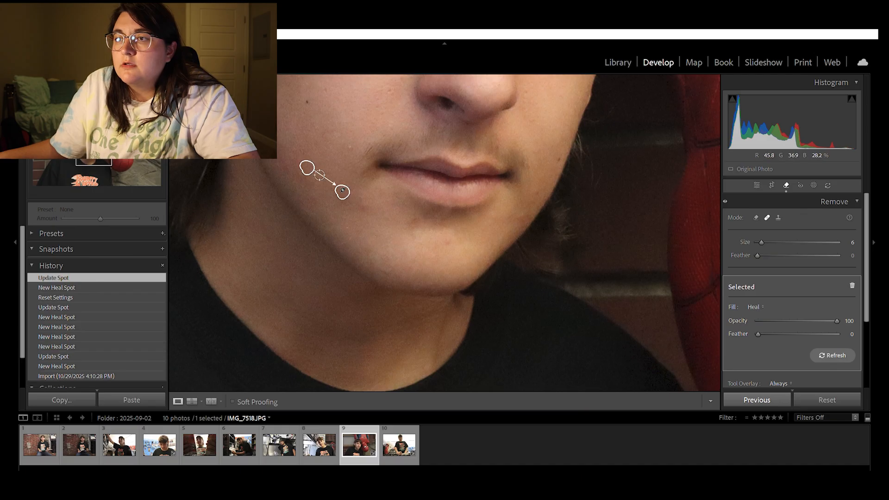
click(363, 208)
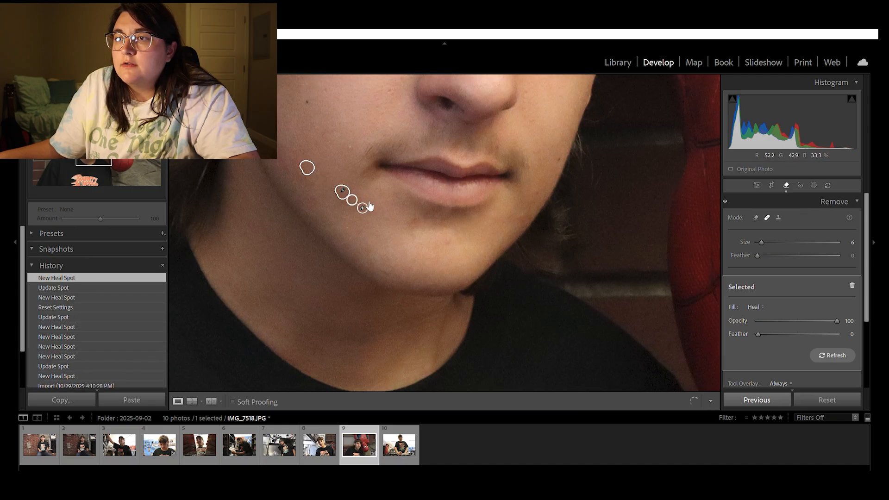
drag(352, 200, 343, 207)
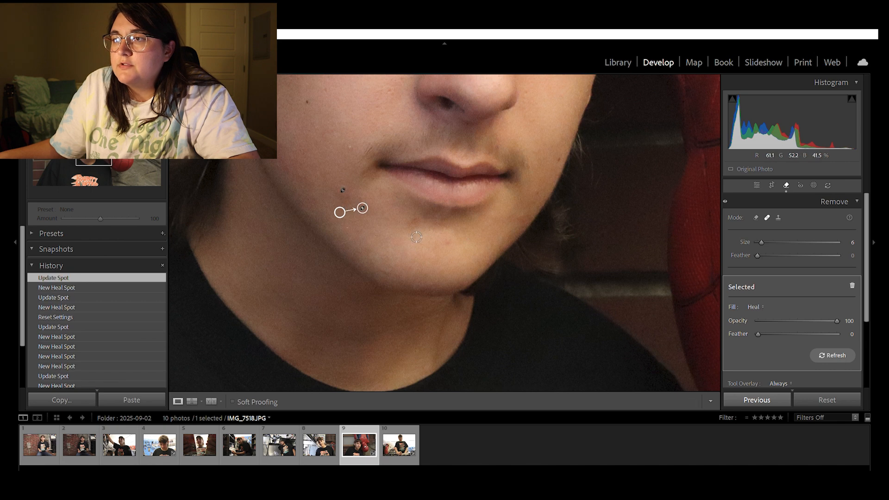
Heal the blemishes on both sides of the chin and below the lower lip, repositioning the spots and their sample sources.
click(413, 220)
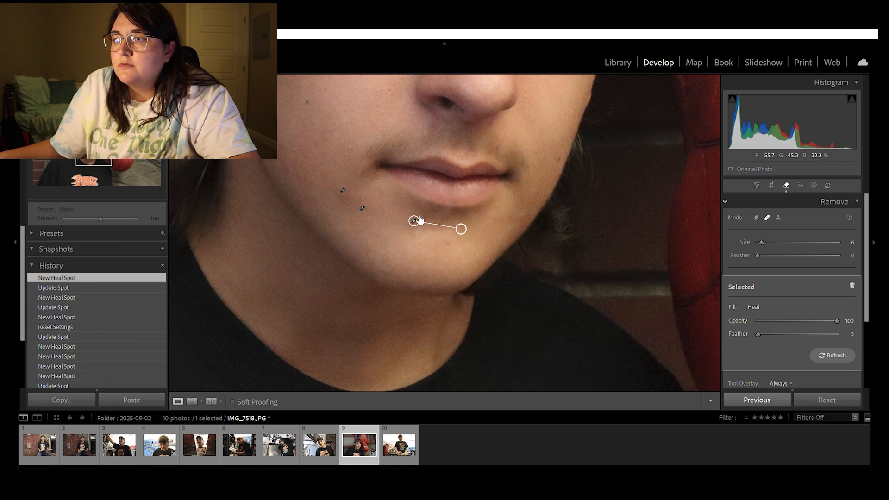
drag(419, 217, 383, 237)
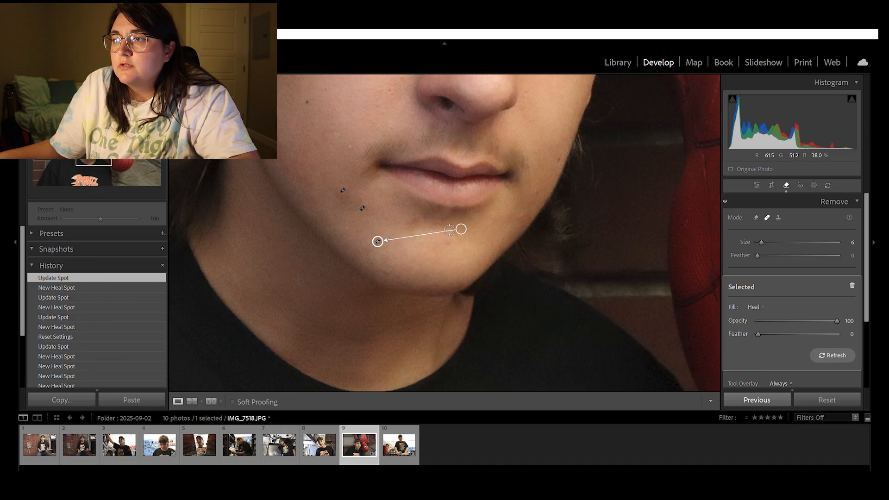
click(447, 241)
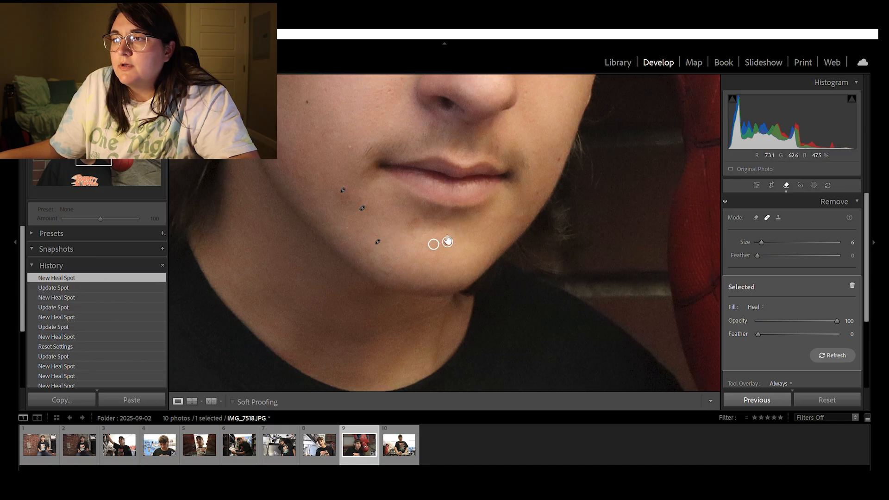
mouse_move(438, 239)
mouse_down()
mouse_move(446, 255)
mouse_move(466, 250)
mouse_move(453, 248)
mouse_up()
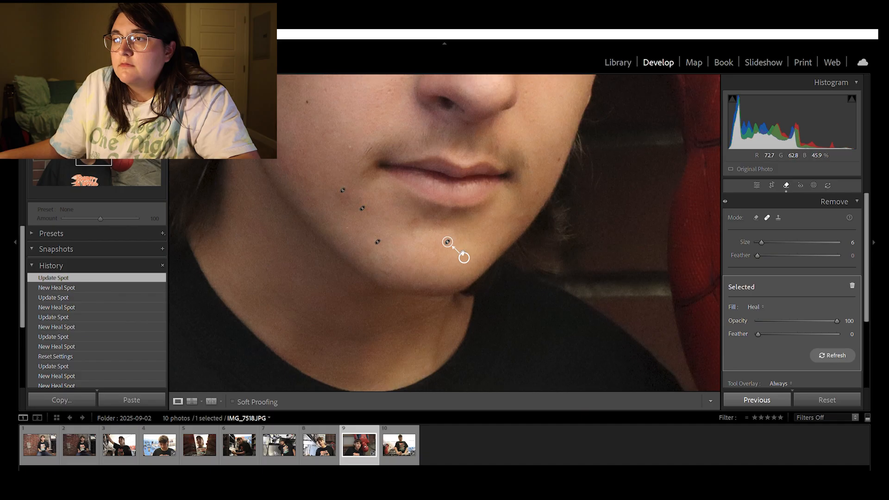
click(415, 221)
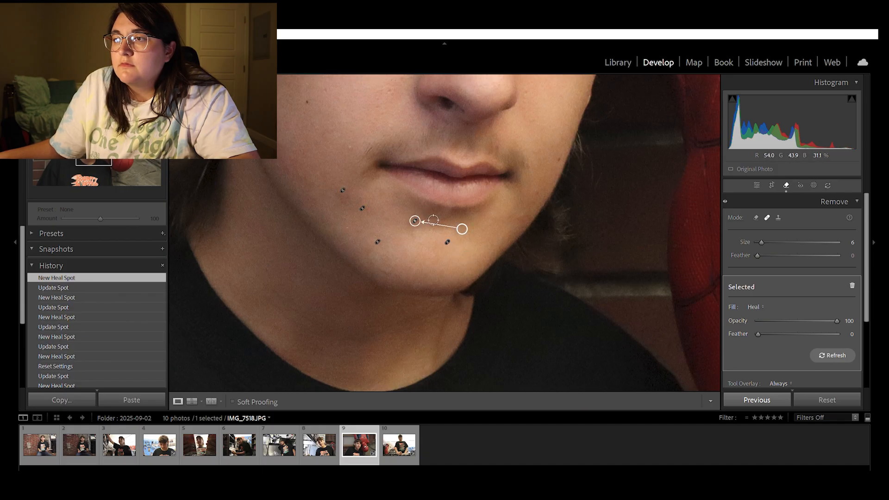
drag(464, 226, 387, 212)
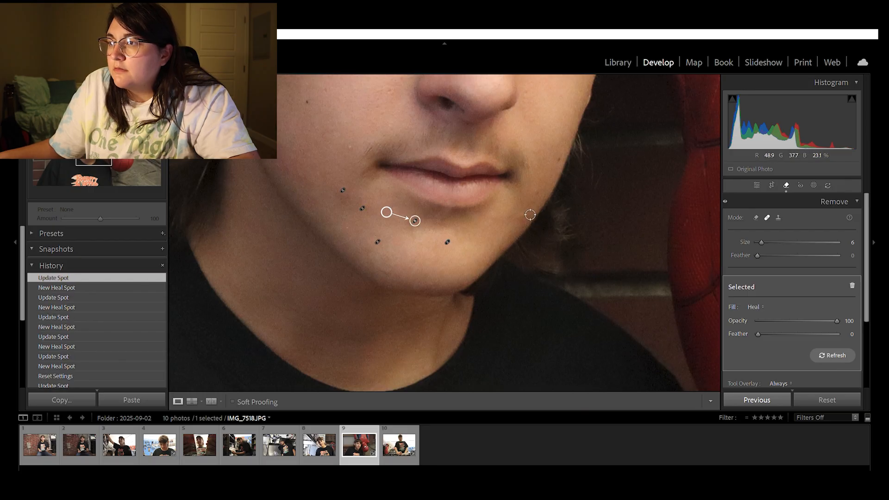
Heal the blemish on the right jawline with a sample from lower on the jaw, and close the Remove tool.
click(521, 218)
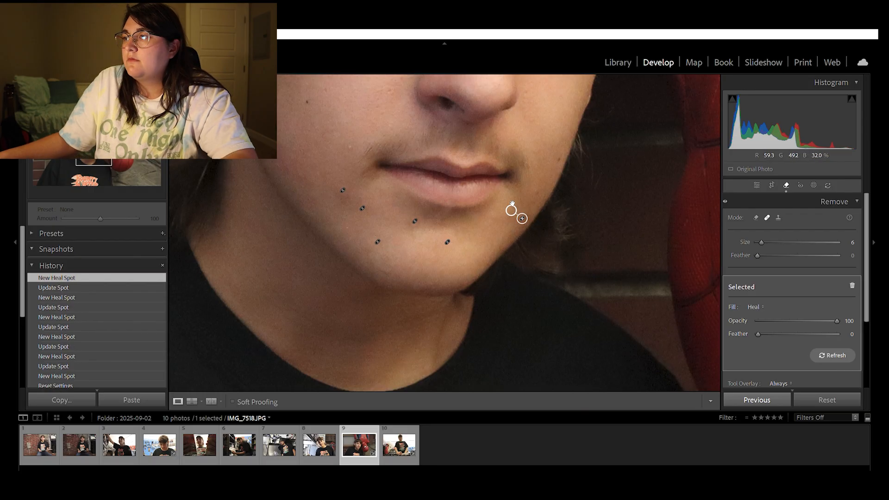
drag(511, 211, 499, 236)
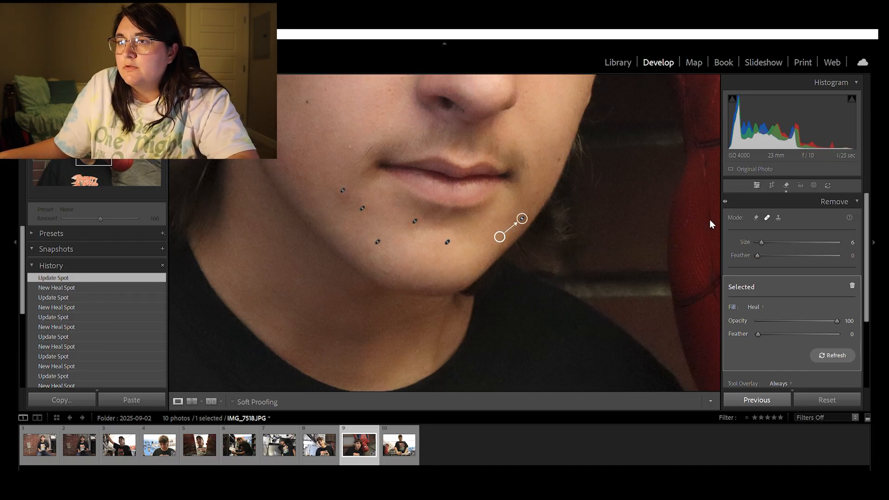
key(q)
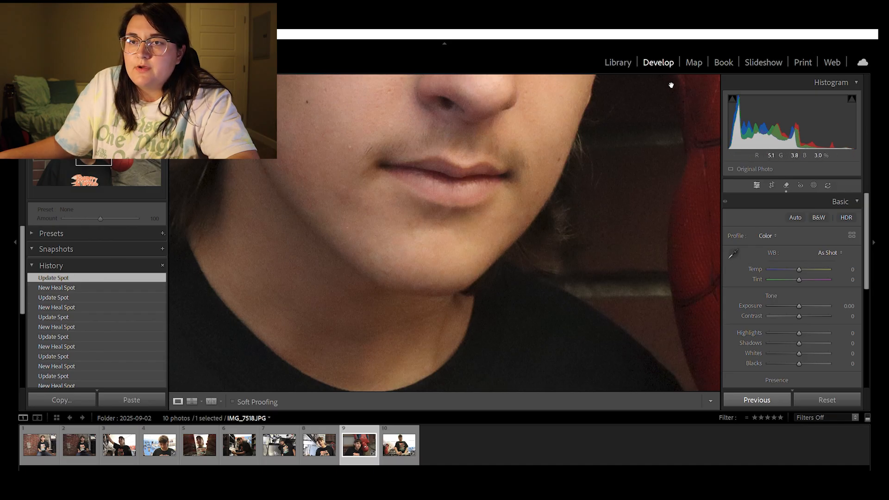
Return to the Library and show the photos in folder 2025-09-03.
click(617, 55)
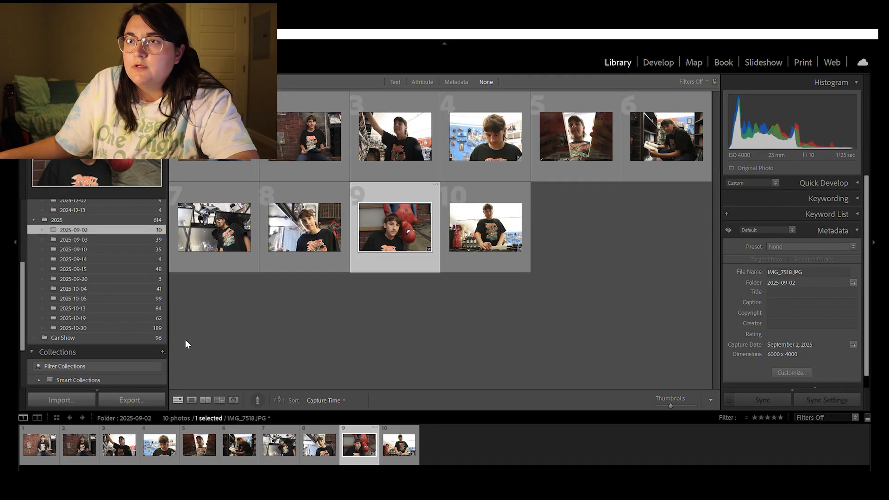
click(92, 238)
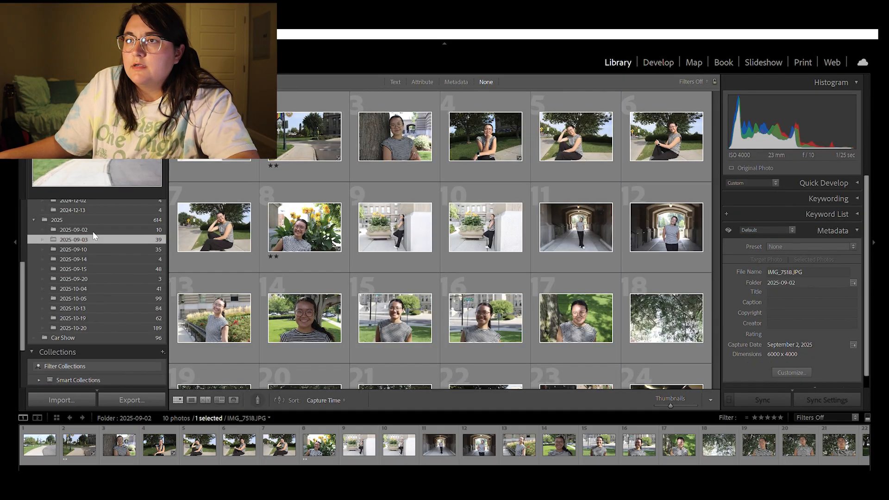
Open the street photo IMG_7521.JPG in Develop and set the Remove tool to Clone mode.
click(306, 128)
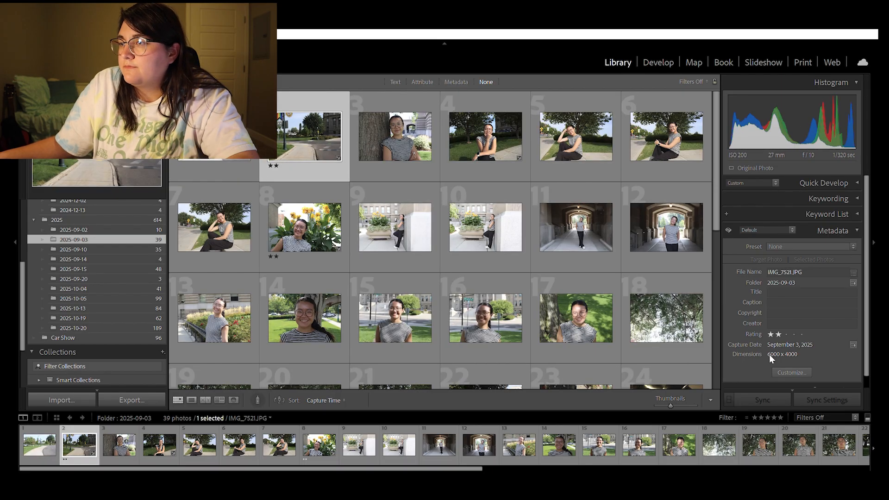
click(665, 57)
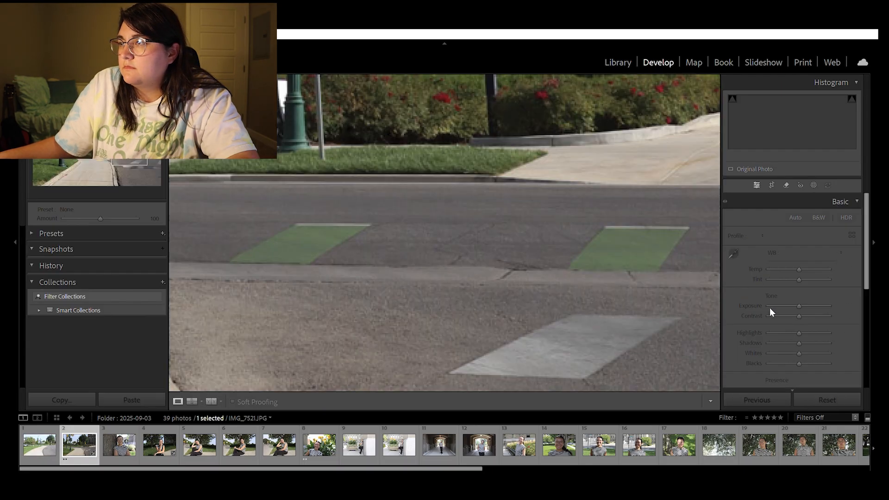
click(787, 182)
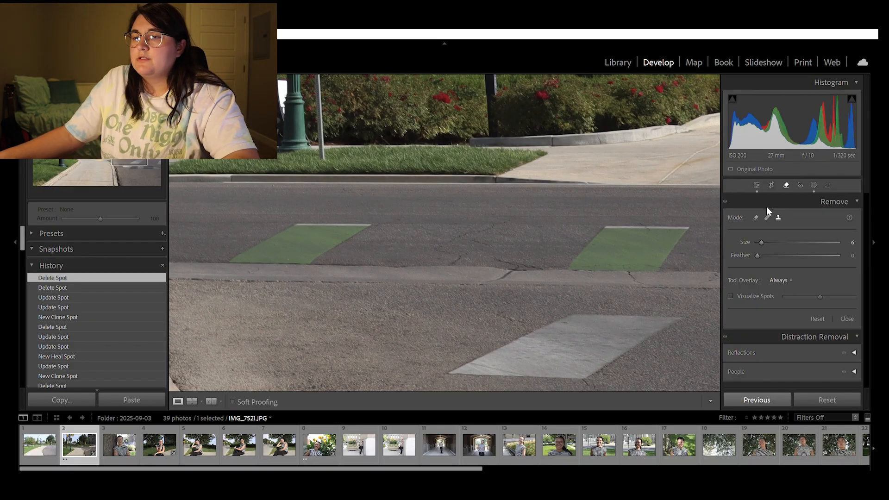
click(777, 218)
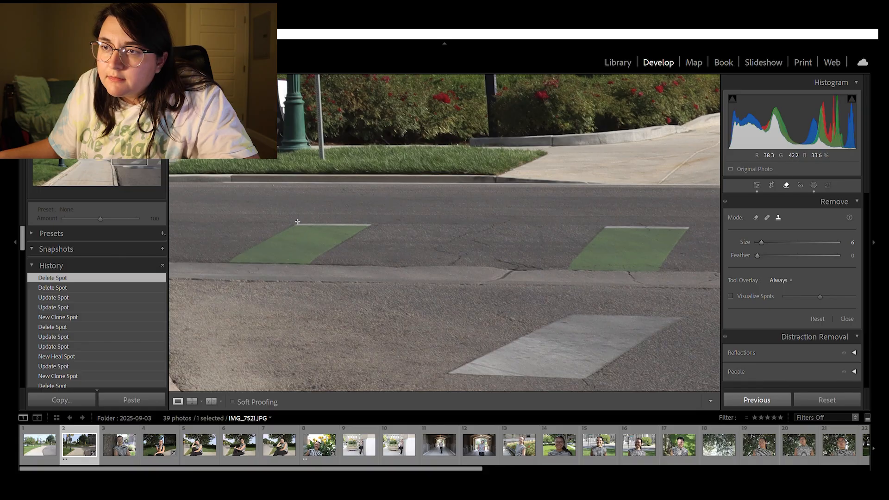
Paint a clone spot over the whole left green road marking, including its pale upper edge.
drag(297, 223, 290, 226)
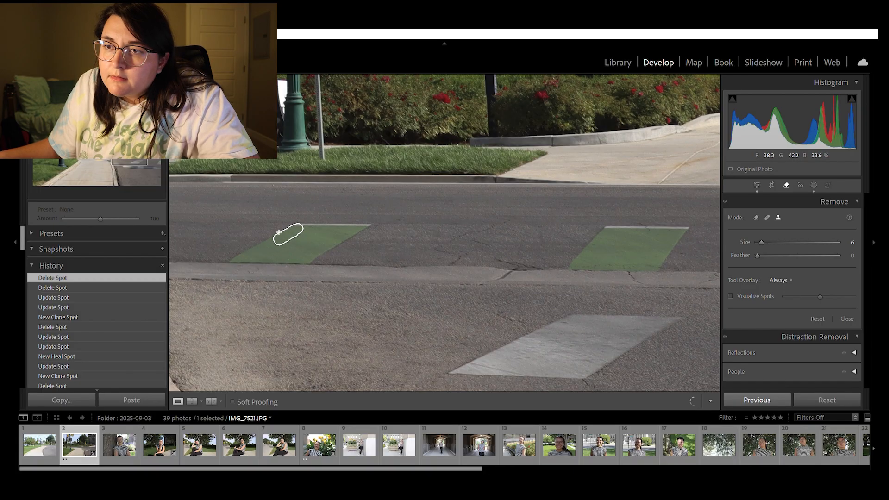
mouse_move(258, 243)
mouse_down()
mouse_move(233, 252)
mouse_move(295, 253)
mouse_up()
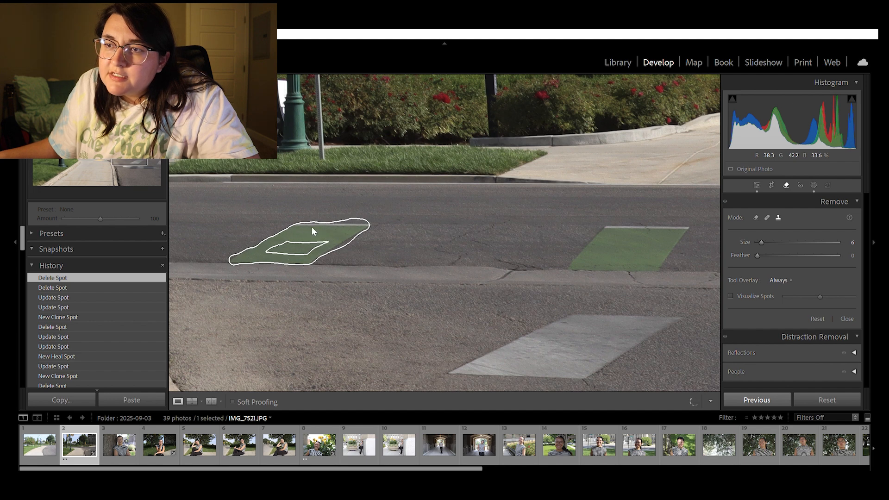
mouse_move(326, 229)
mouse_down()
mouse_move(301, 243)
mouse_move(272, 239)
mouse_move(317, 229)
mouse_up()
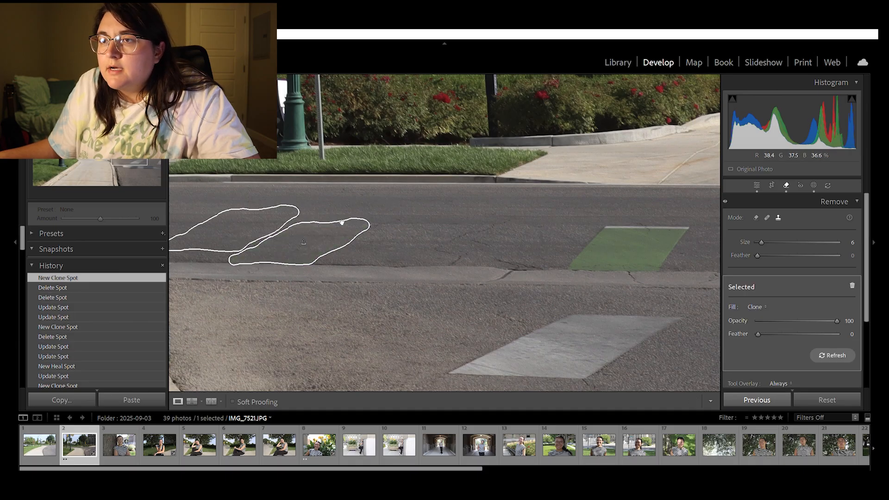
Reposition the clone source, ending on the plain asphalt just above and left of the painted spot, and close the Remove tool.
drag(282, 207, 309, 185)
mouse_move(449, 202)
mouse_down()
mouse_move(460, 198)
mouse_move(456, 213)
mouse_up()
drag(517, 233, 576, 240)
mouse_move(667, 231)
mouse_down()
mouse_move(678, 230)
mouse_move(652, 236)
mouse_up()
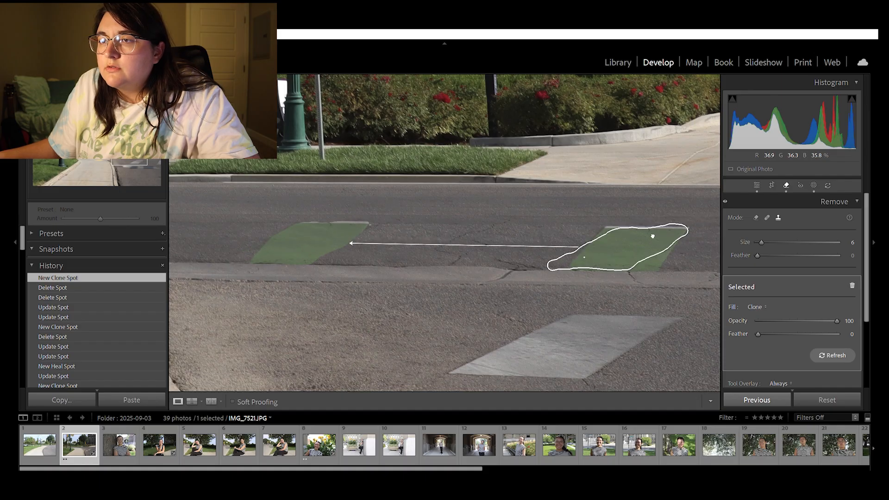
drag(297, 225, 325, 224)
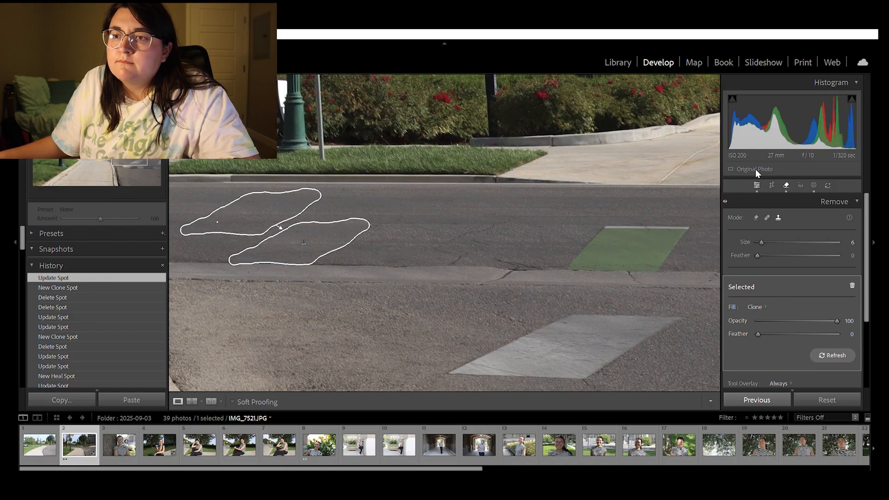
click(756, 185)
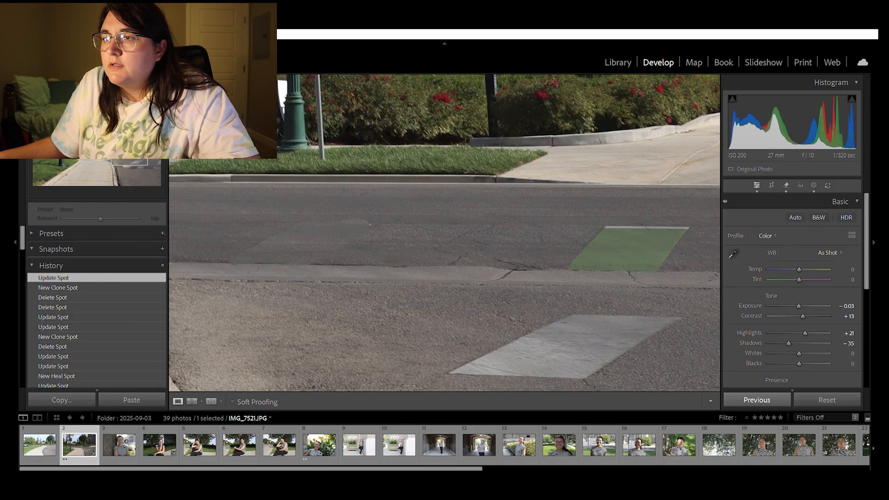
key(ctrl+minus)
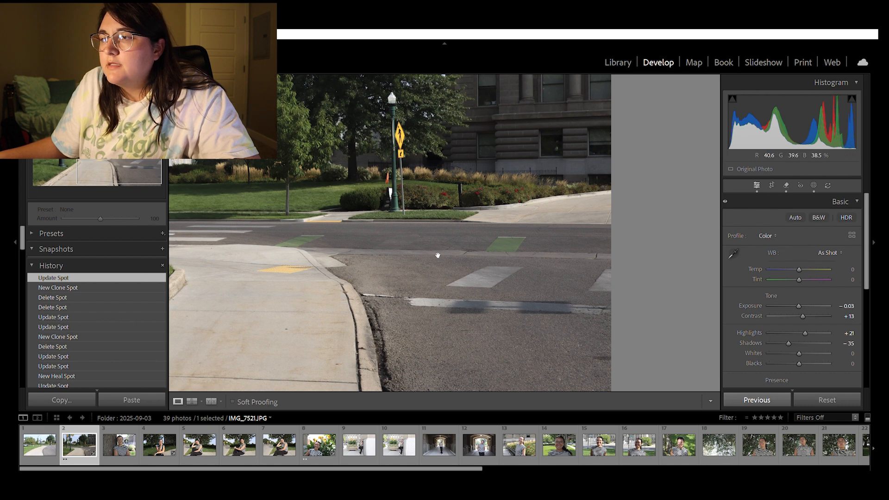